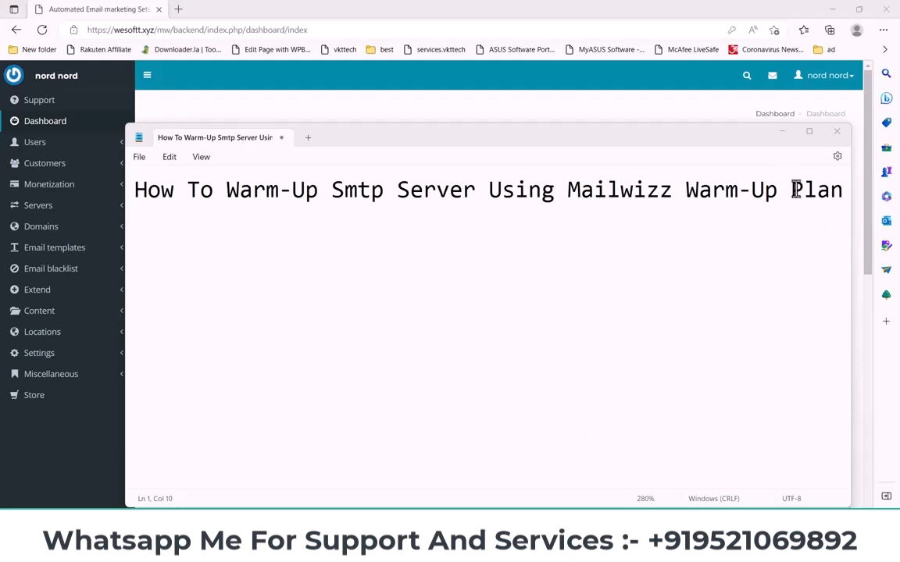
Put the notes window away, return to the MailWizz backend and start a new warmup plan under Servers
click(781, 133)
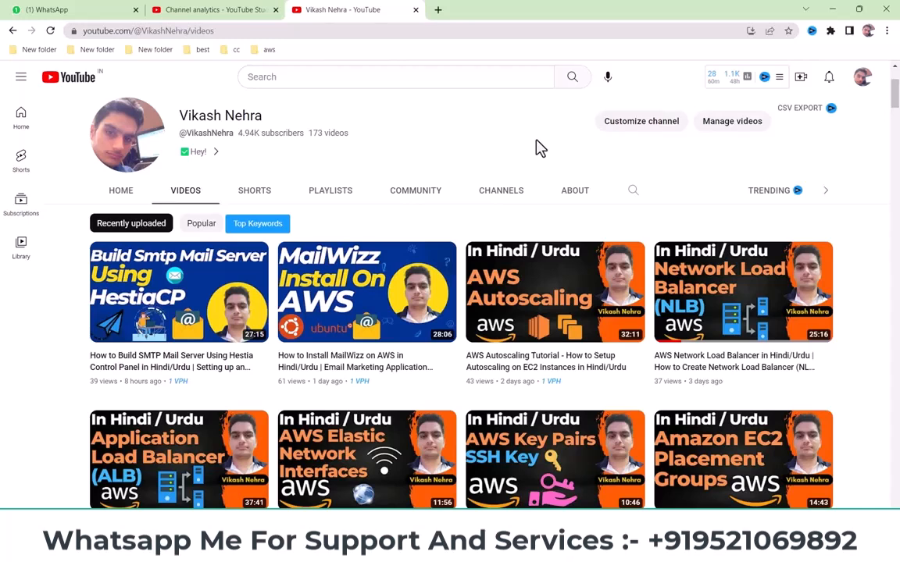
mouse_move(378, 369)
click(435, 550)
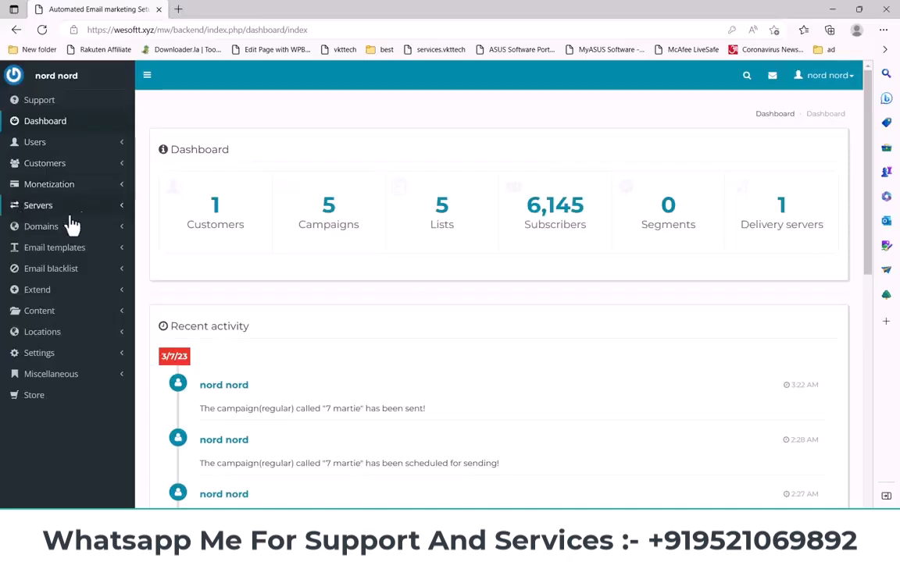
click(29, 209)
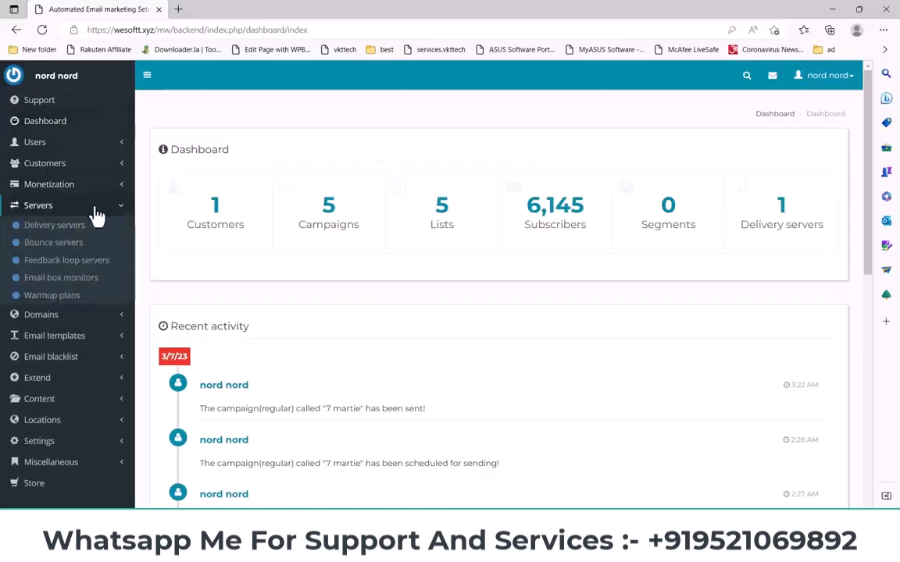
click(53, 298)
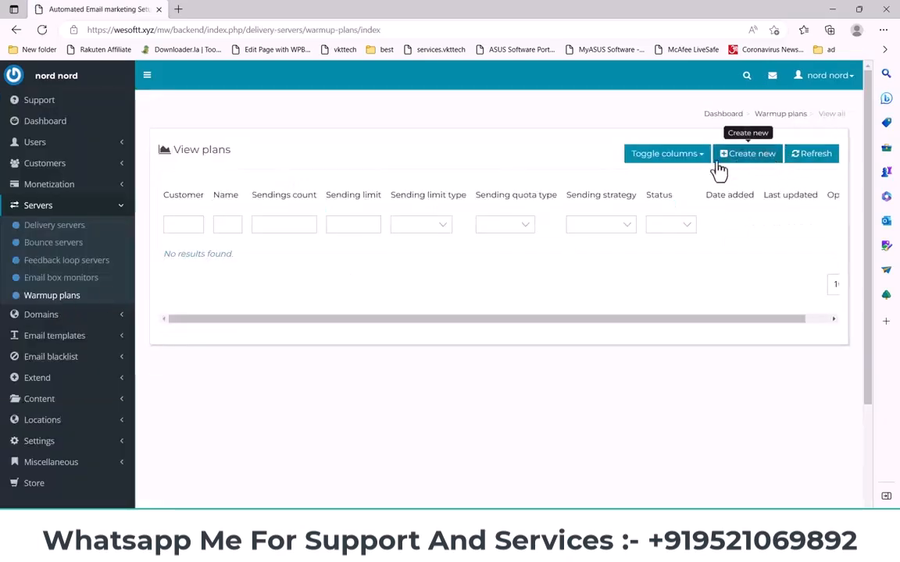
click(770, 163)
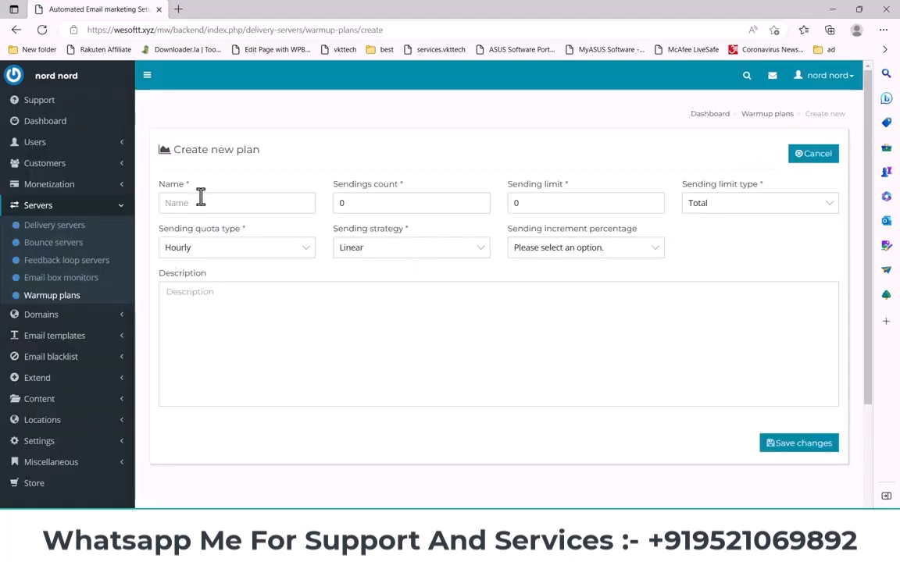
Name the warmup plan "my plan" and set its sendings count to 5
click(210, 195)
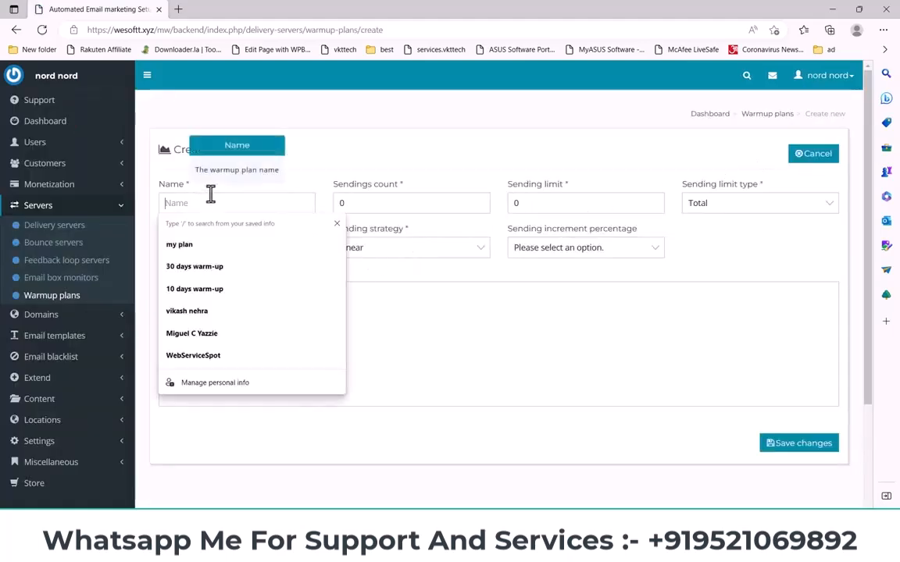
text(my)
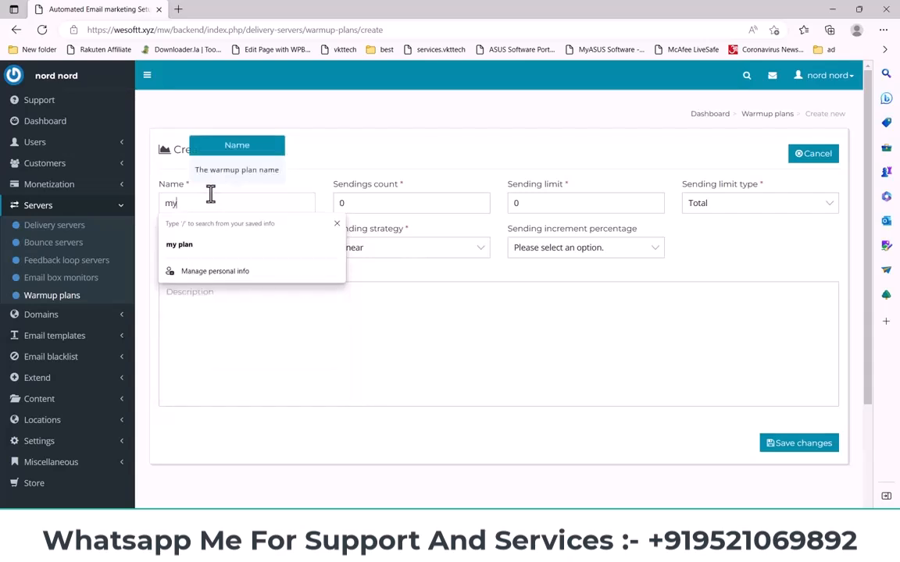
click(200, 246)
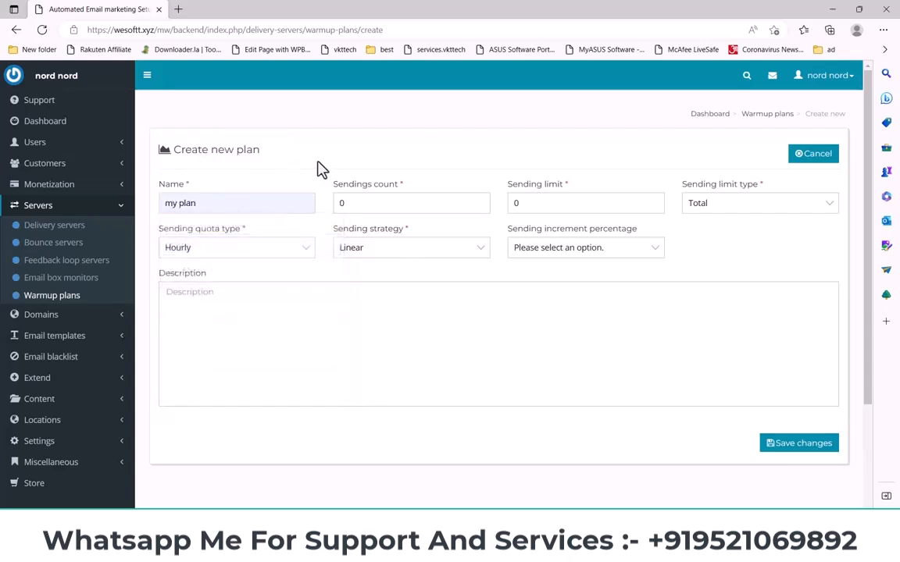
double_click(338, 204)
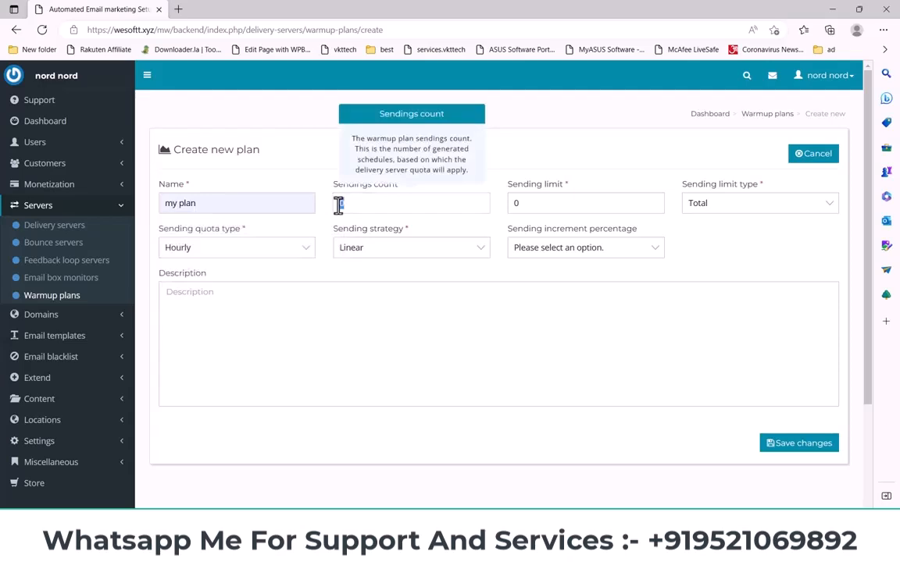
text(5)
click(545, 191)
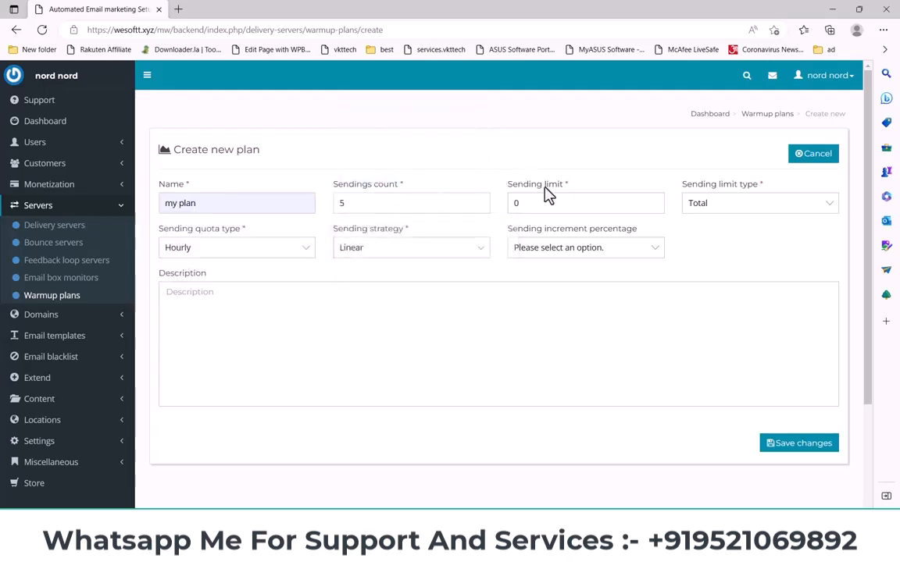
Set the plan's sending limit to 5000 with Total as the sending limit type
click(700, 205)
click(707, 234)
double_click(558, 203)
text(5000)
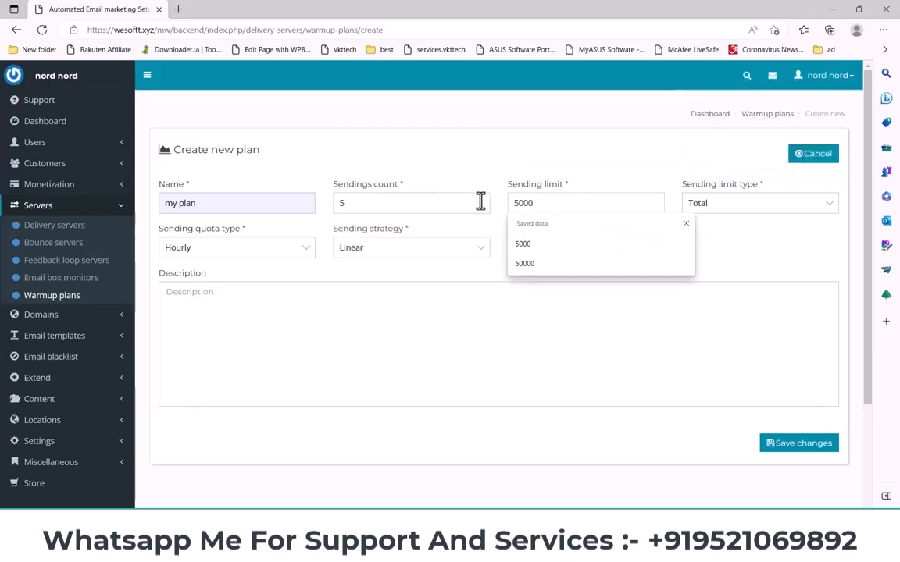
click(477, 176)
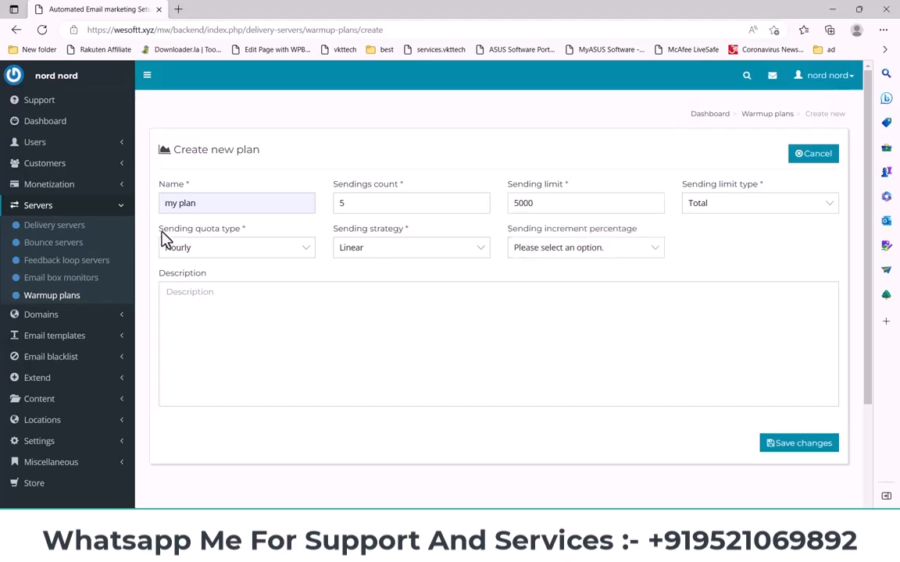
Review the available options for the plan's sending quota type and sending strategy
drag(164, 238, 249, 237)
click(249, 249)
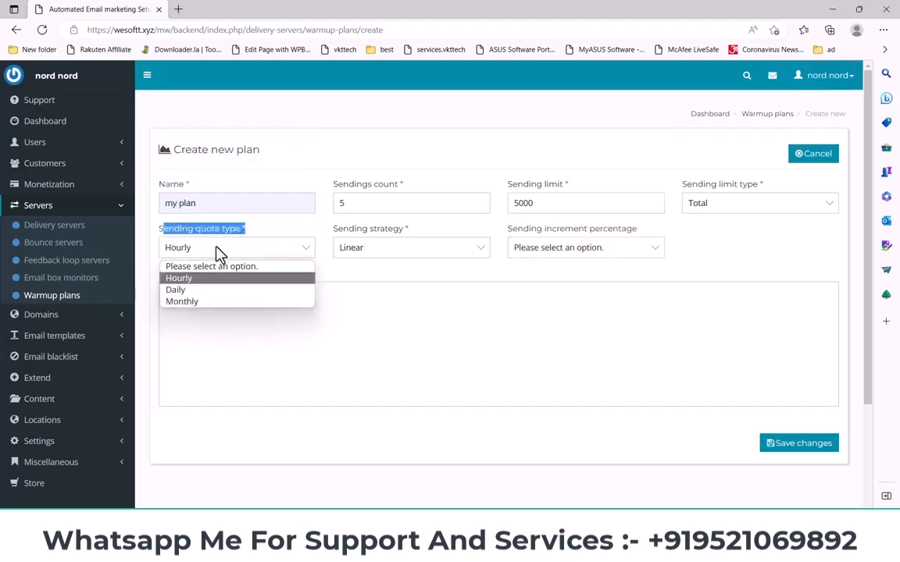
click(355, 234)
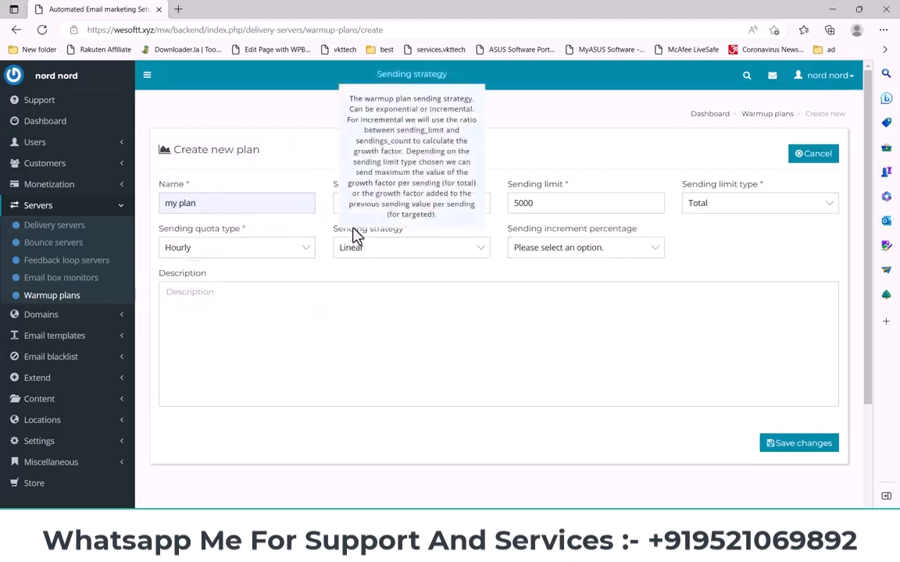
drag(336, 237, 451, 237)
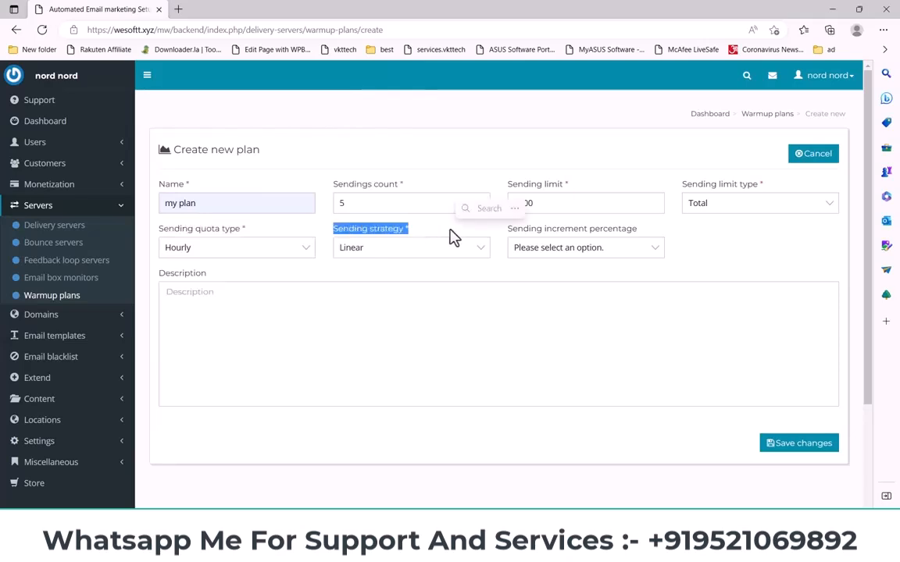
click(402, 258)
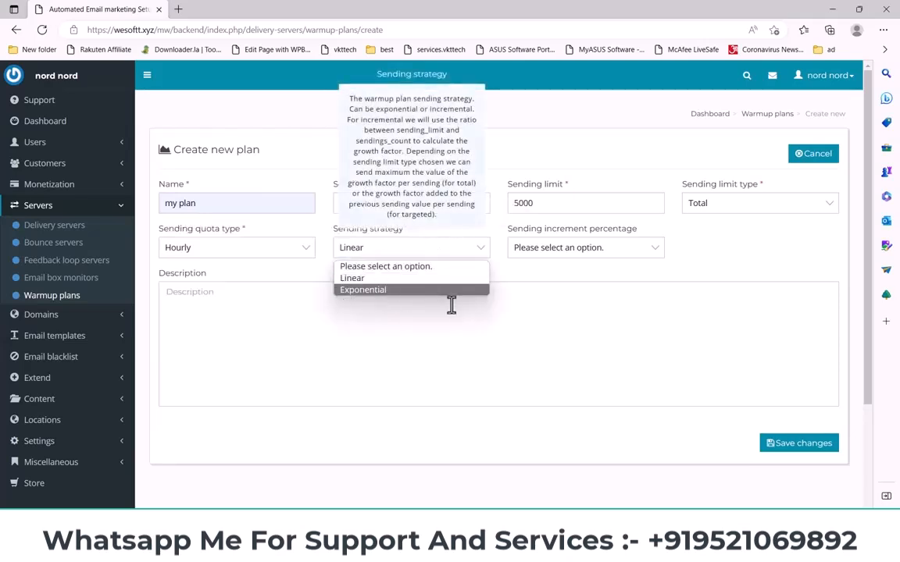
click(336, 349)
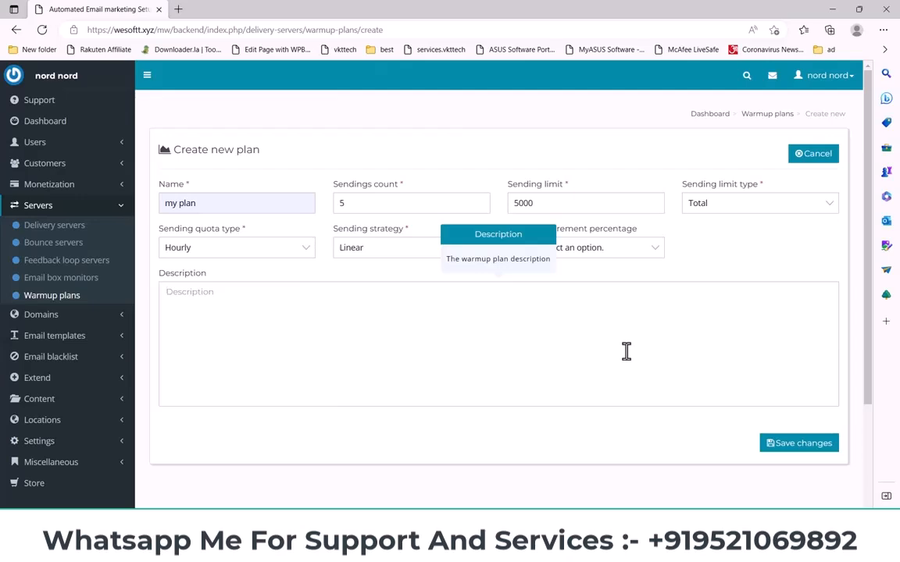
click(392, 261)
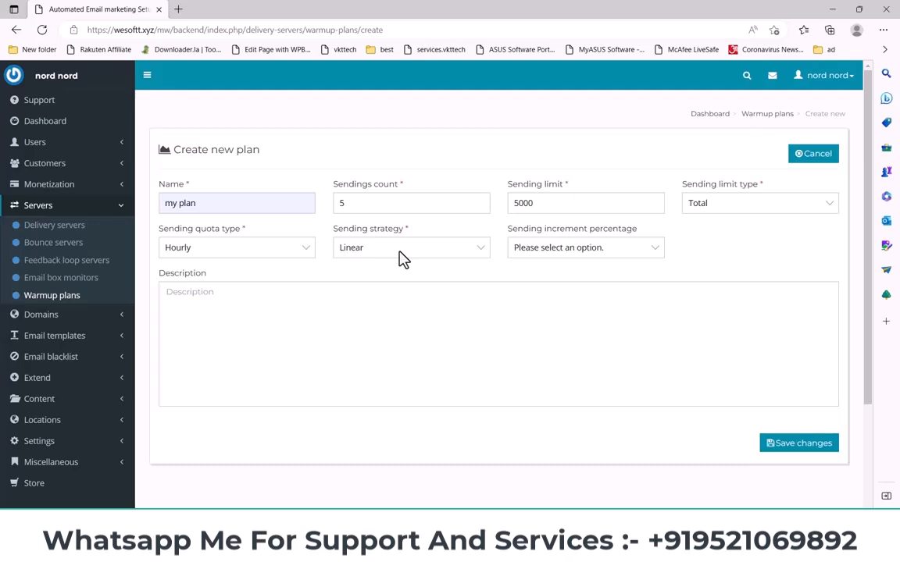
click(442, 392)
Set the sending increment percentage to 5 % and save the new warmup plan
drag(507, 234, 693, 234)
click(580, 248)
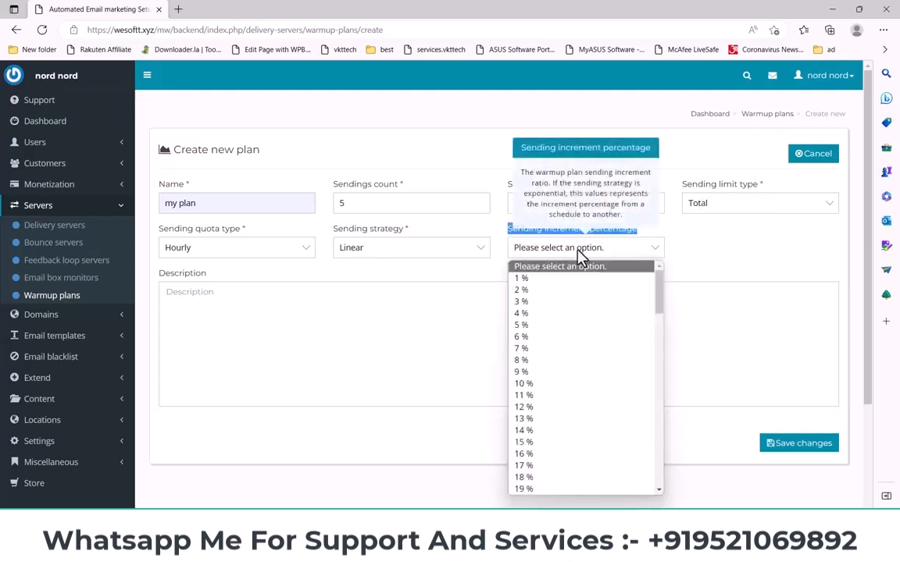
click(556, 326)
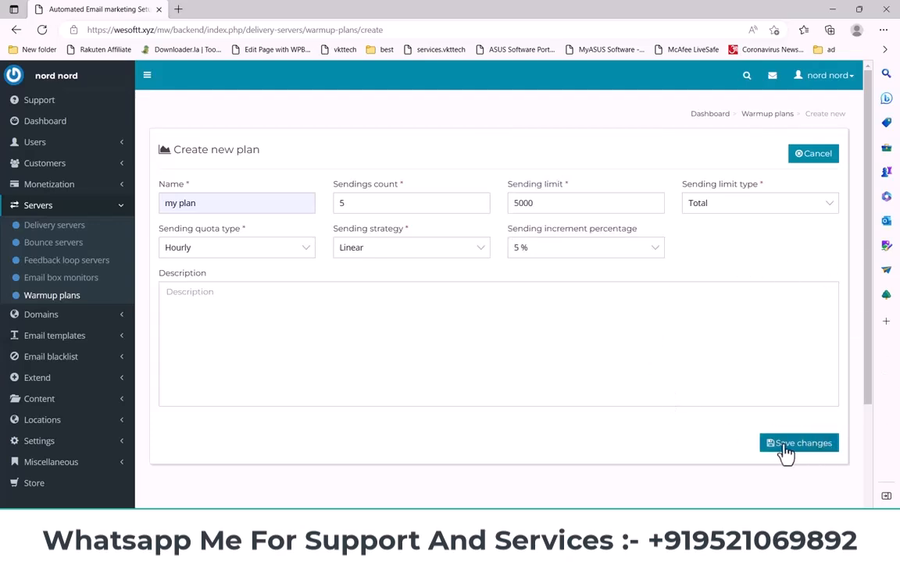
click(820, 457)
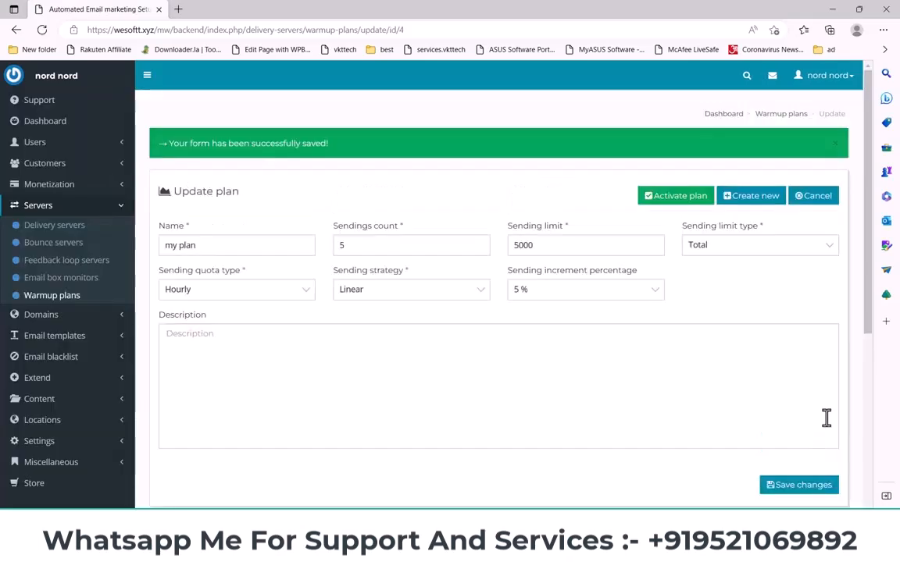
Examine the generated warmup plan's schedule, increment and quota table together with its chart
scroll(842, 313, down, 3)
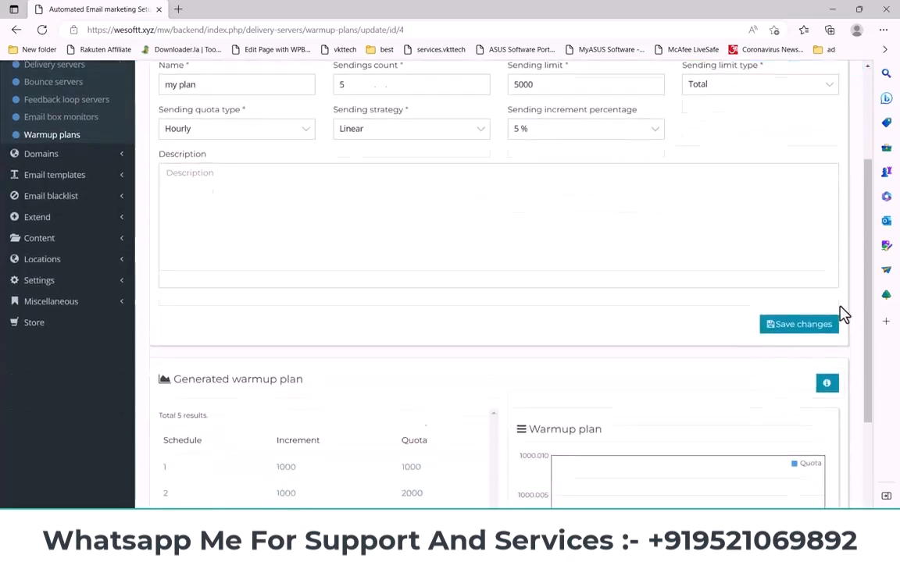
scroll(812, 320, down, 3)
scroll(492, 367, down, 1)
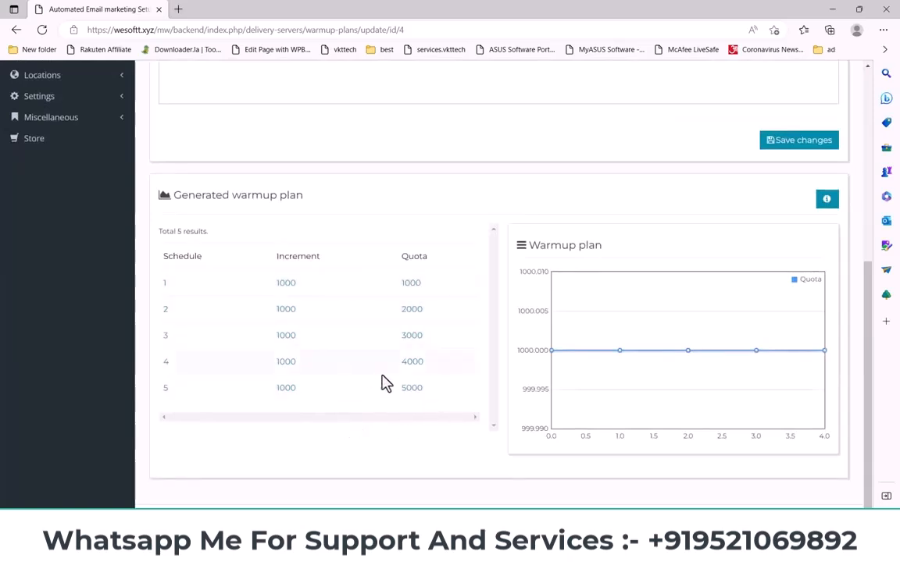
drag(269, 282, 456, 418)
scroll(446, 395, up, 3)
scroll(547, 360, down, 3)
scroll(578, 358, up, 3)
scroll(530, 373, down, 1)
scroll(530, 372, down, 1)
scroll(452, 345, up, 3)
scroll(414, 316, down, 3)
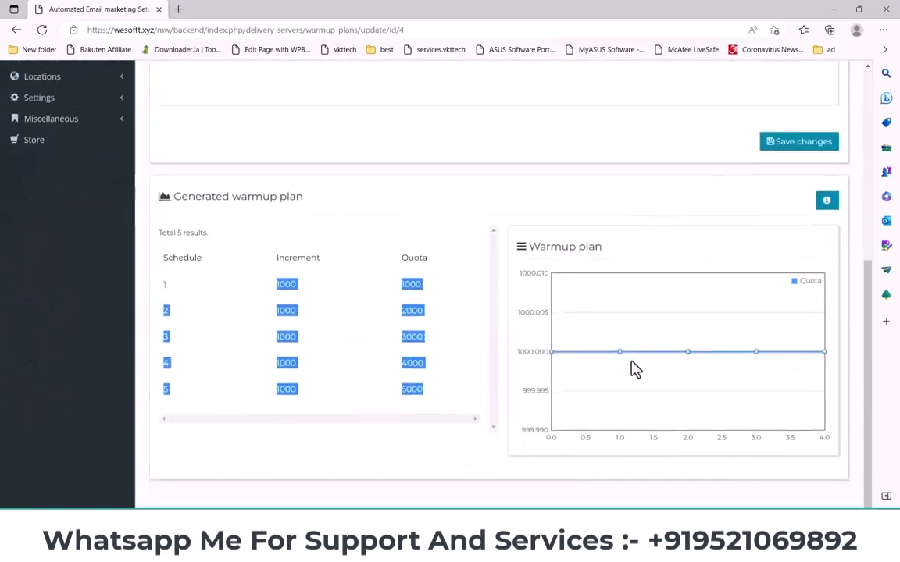
click(563, 361)
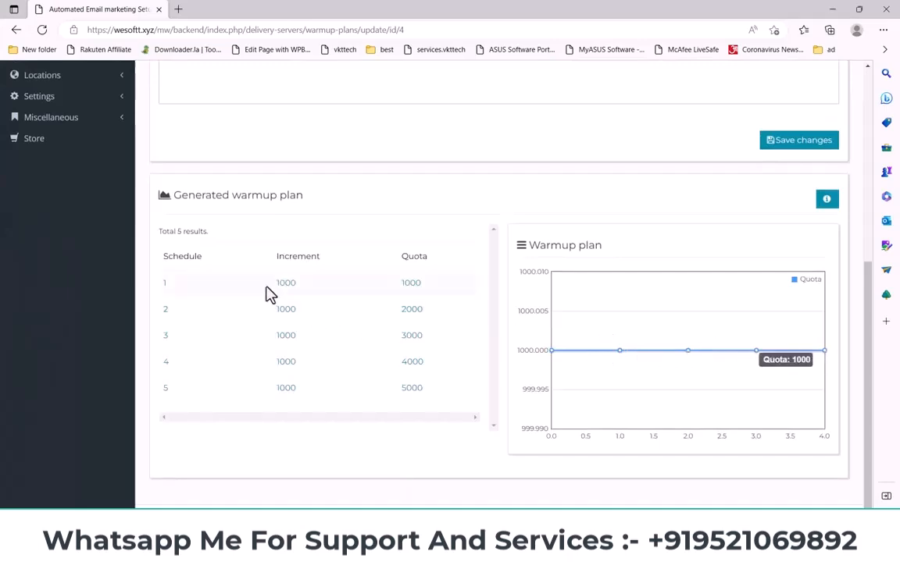
drag(265, 266, 421, 357)
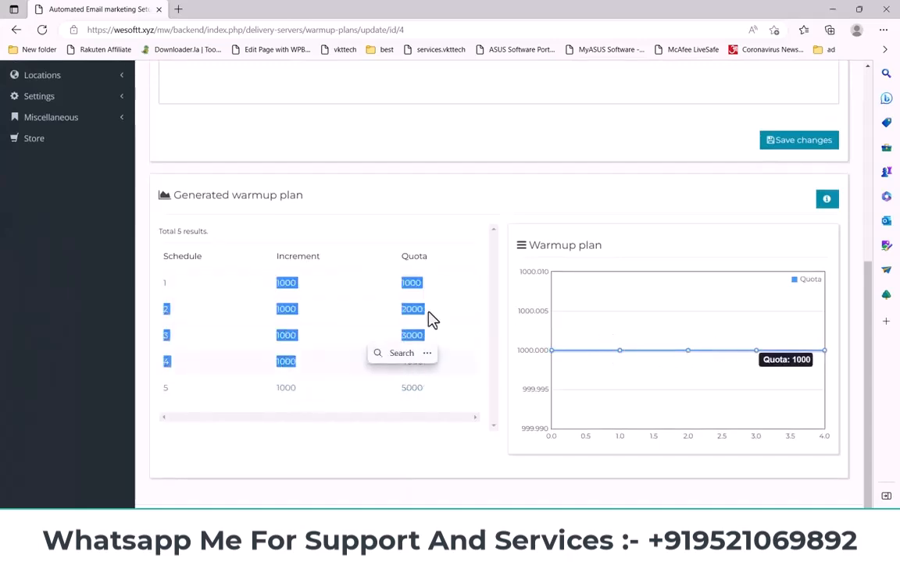
drag(431, 261, 492, 376)
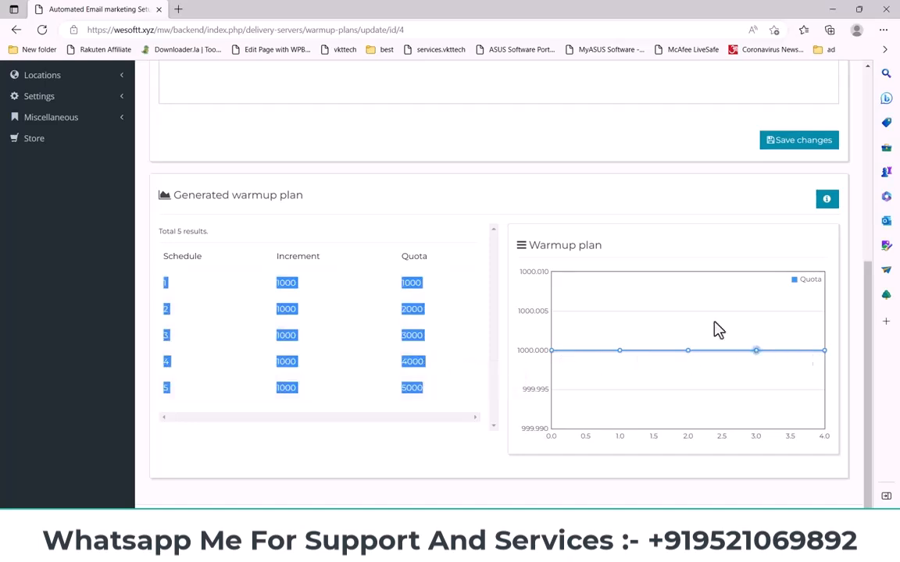
drag(412, 284, 398, 303)
Change the plan's sending strategy to Exponential and save the changes
scroll(400, 303, up, 3)
scroll(395, 266, up, 2)
click(386, 230)
click(380, 274)
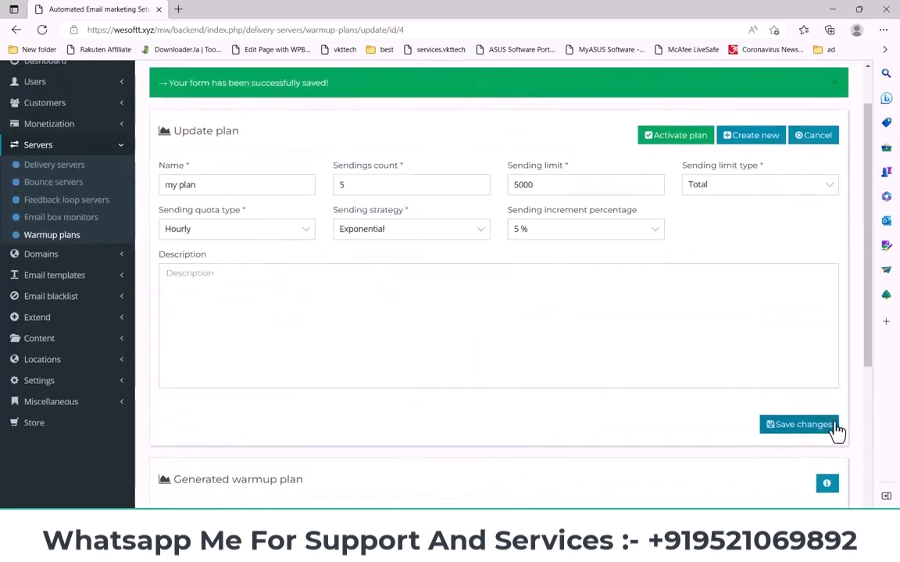
click(801, 428)
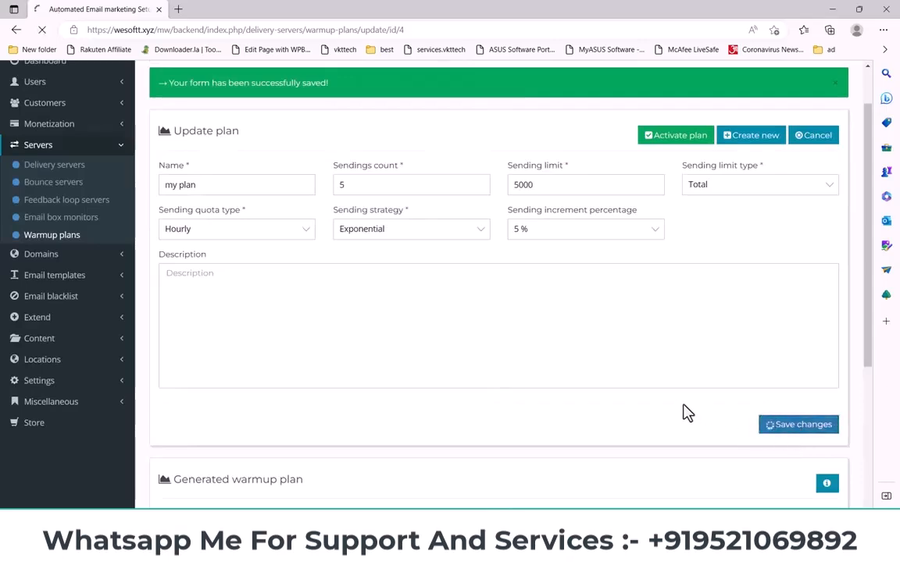
Examine the schedule and quota chart generated for the exponential strategy and compare them with the plan's sending settings
scroll(682, 412, down, 5)
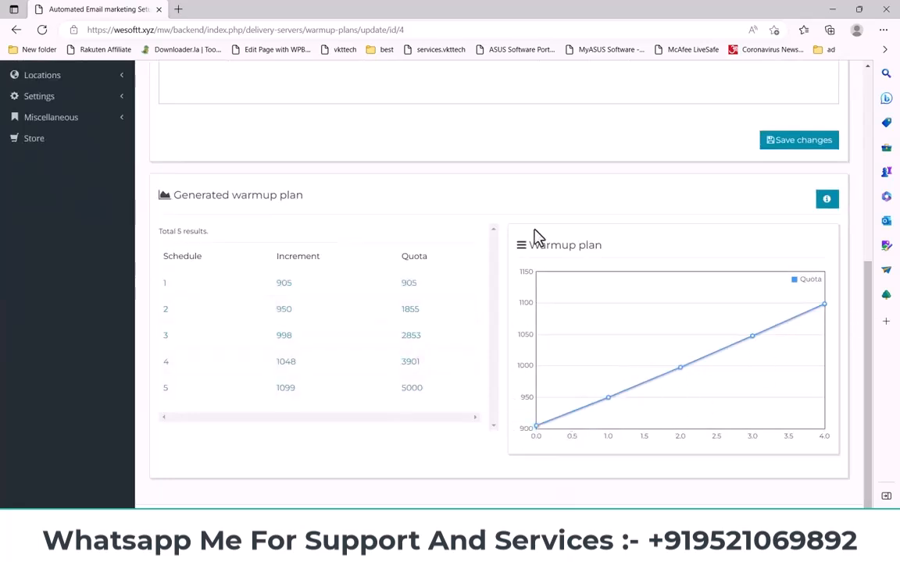
scroll(532, 236, up, 5)
drag(334, 271, 426, 278)
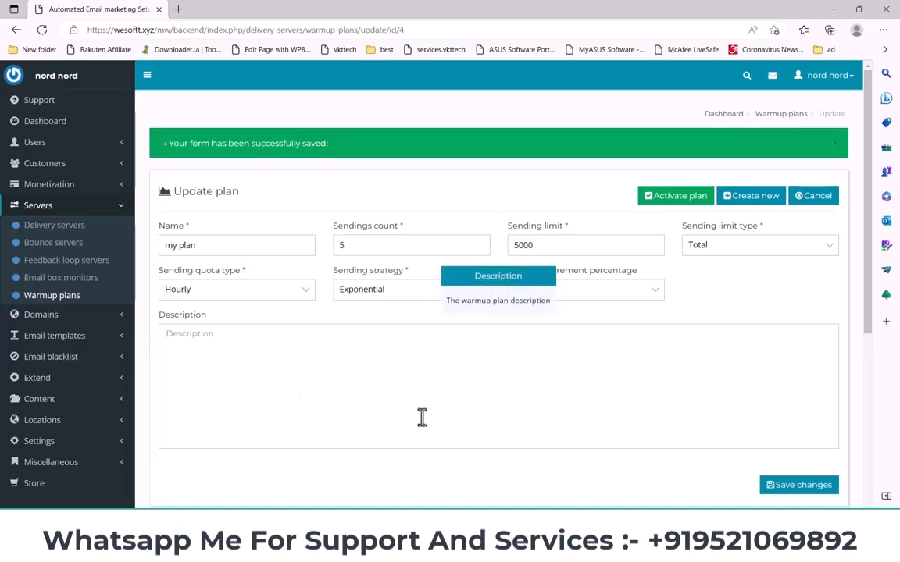
scroll(422, 418, down, 3)
scroll(426, 397, up, 3)
click(364, 243)
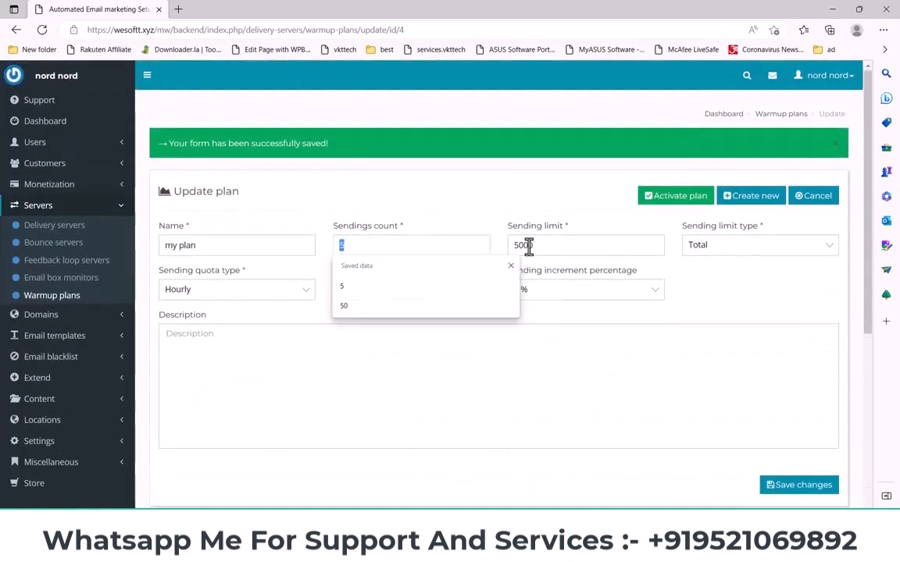
click(509, 246)
Change the plan's sending limit type to Targeted and save the changes
click(773, 247)
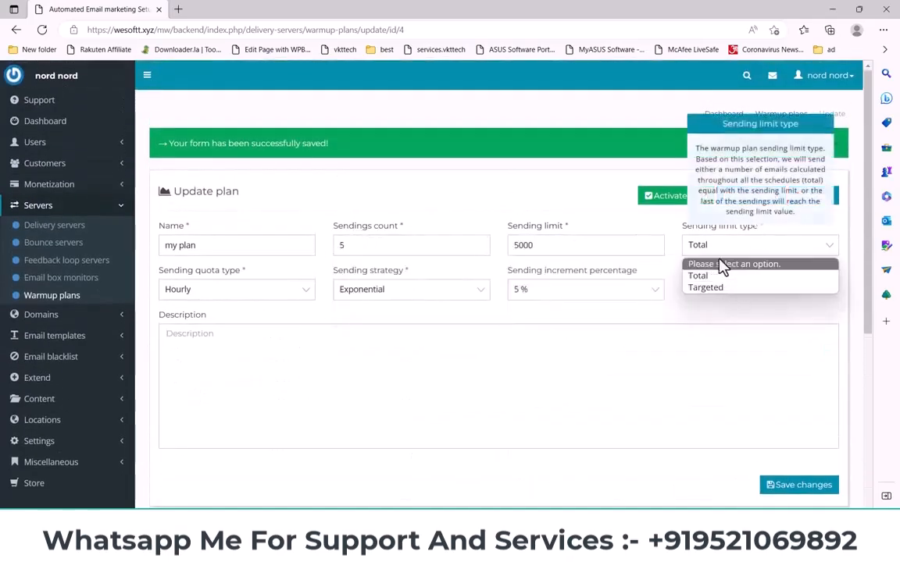
click(708, 278)
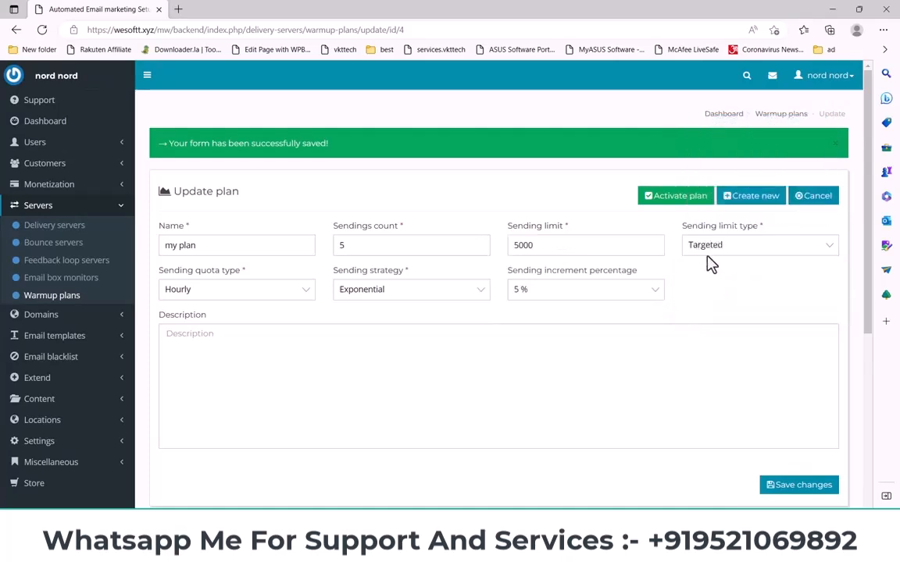
scroll(751, 315, down, 3)
click(781, 346)
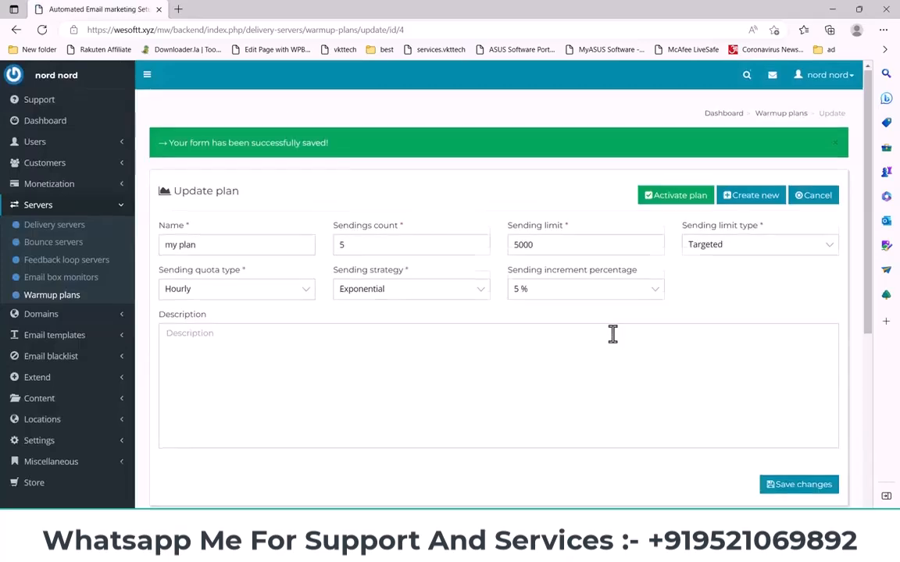
Examine the schedule, increments and quota chart generated for the Targeted limit type against the plan's sending settings
scroll(613, 336, down, 5)
scroll(484, 368, down, 2)
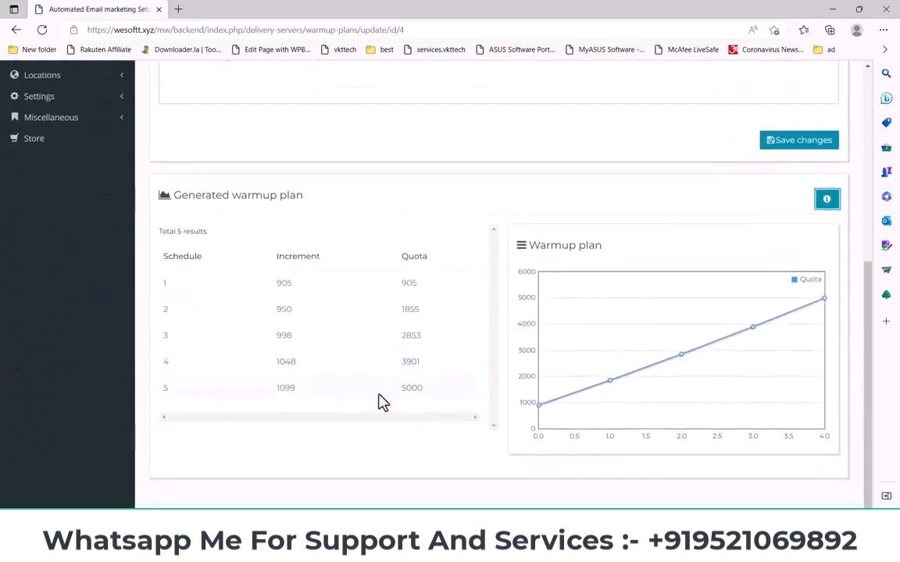
scroll(221, 391, up, 3)
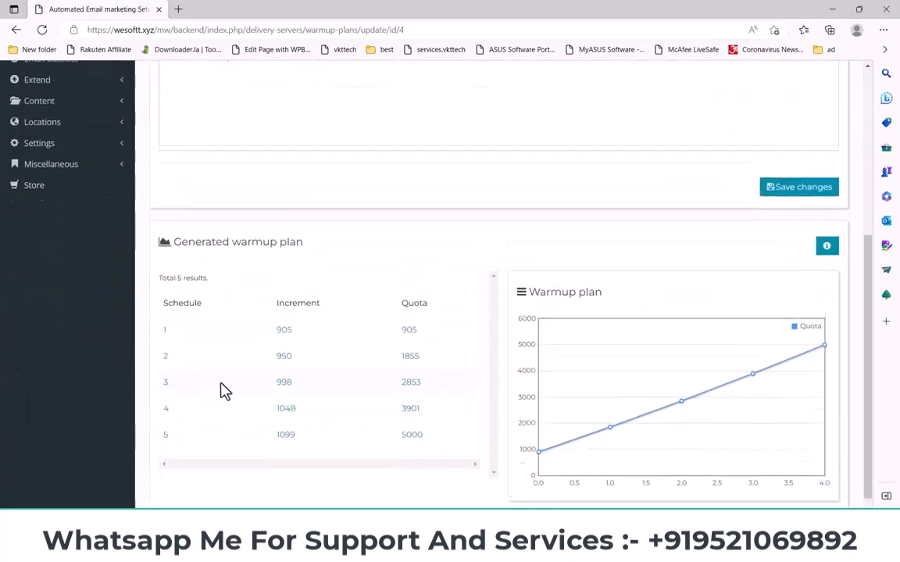
scroll(446, 417, down, 3)
scroll(445, 420, up, 3)
scroll(285, 342, down, 2)
scroll(348, 346, up, 4)
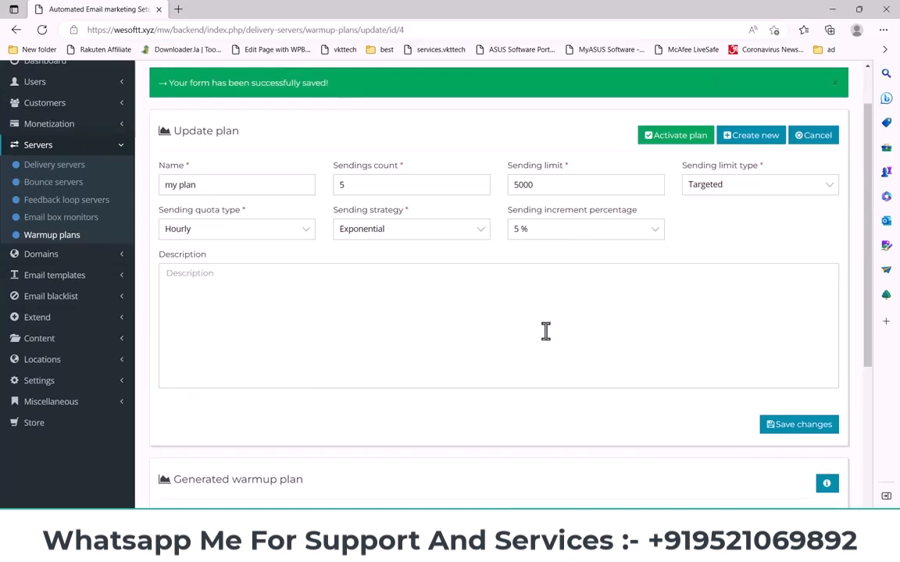
scroll(546, 340, down, 3)
scroll(546, 340, up, 4)
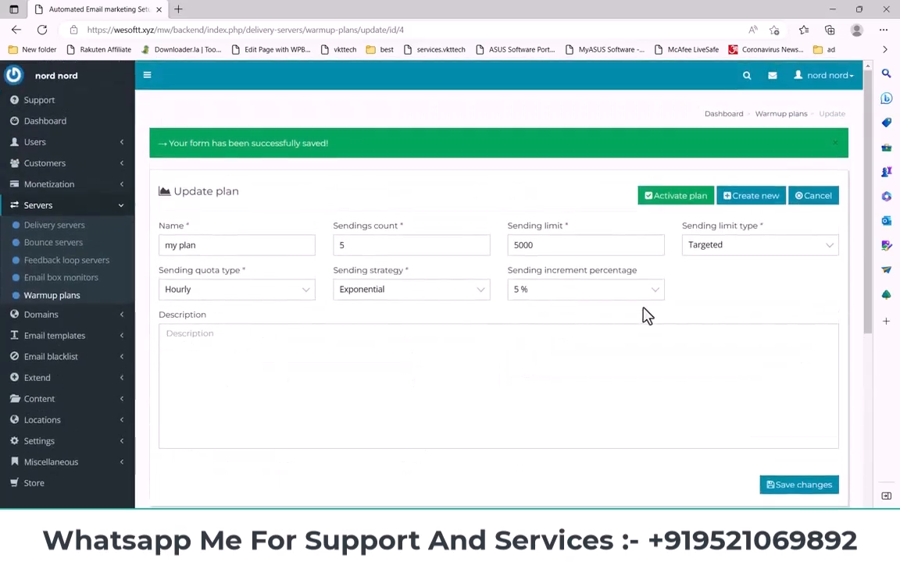
Activate the warmup plan and check its status in the list of warmup plans
click(672, 202)
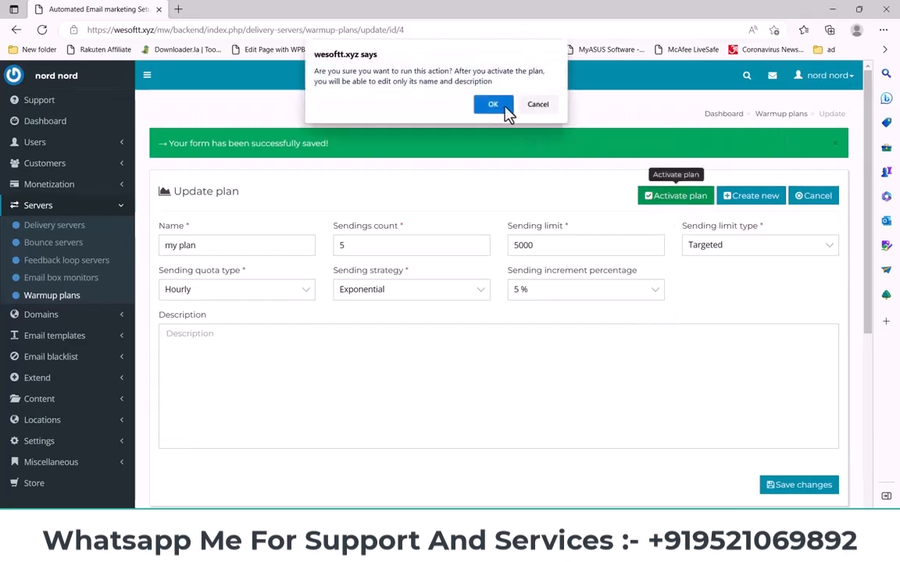
click(502, 108)
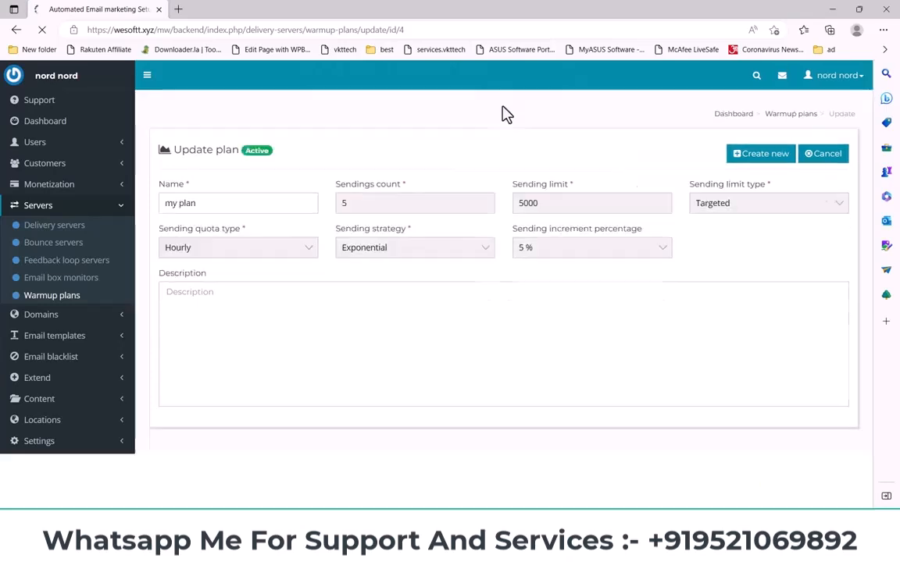
click(48, 301)
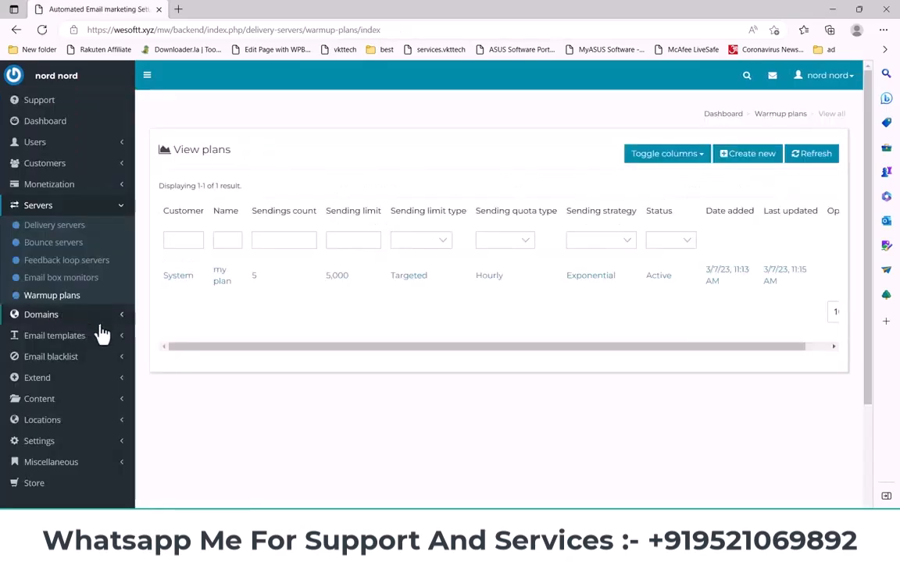
drag(370, 346, 312, 361)
drag(645, 280, 689, 283)
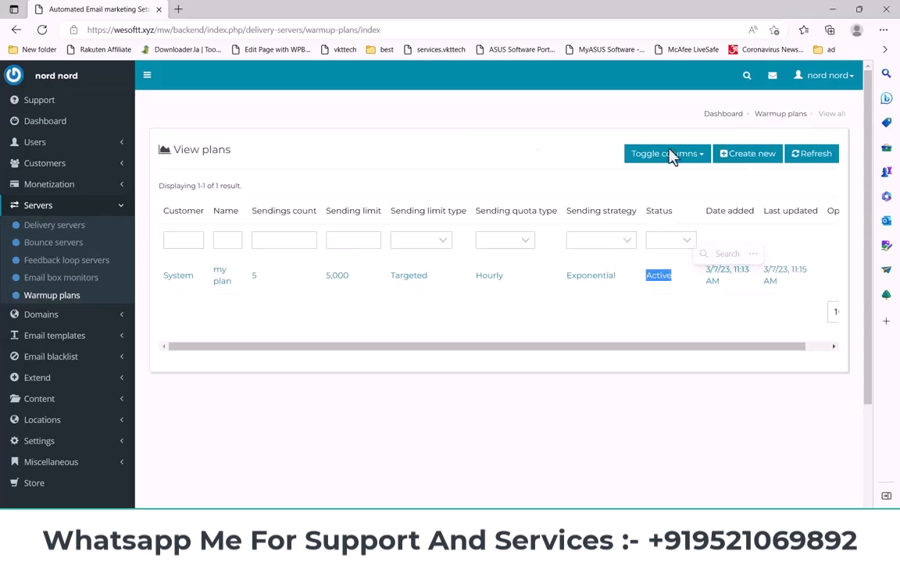
Open the delivery server Server 1 for editing and go to its warmup plan setting
click(57, 228)
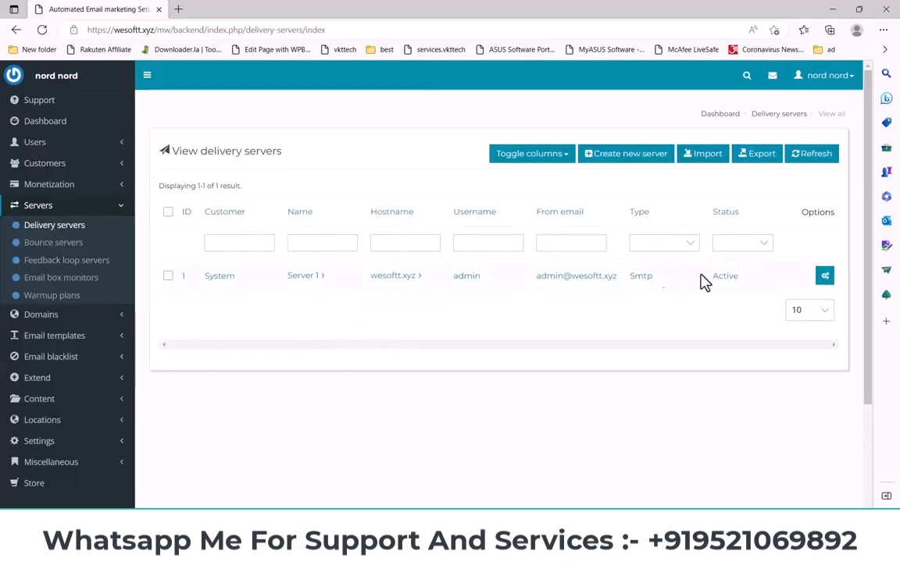
click(824, 279)
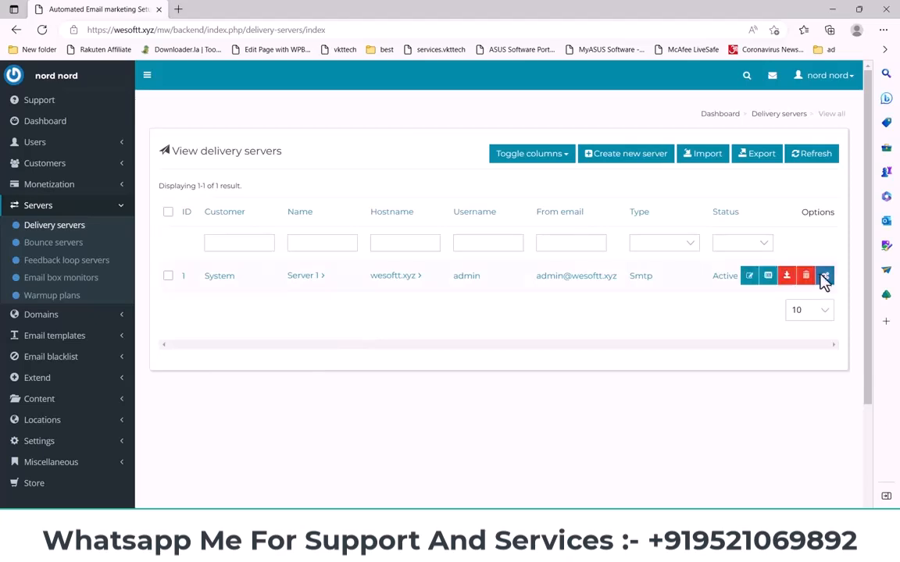
click(749, 277)
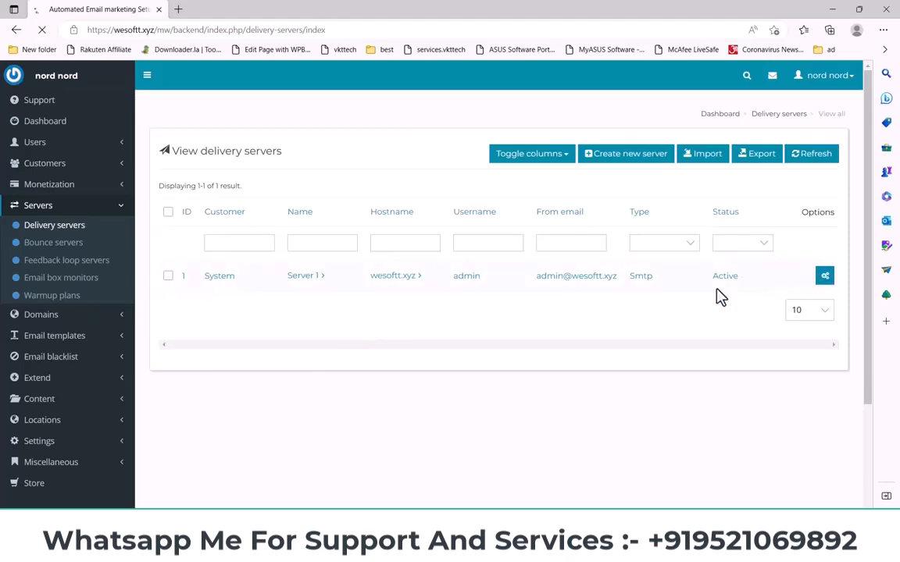
scroll(679, 314, down, 2)
scroll(679, 314, down, 2)
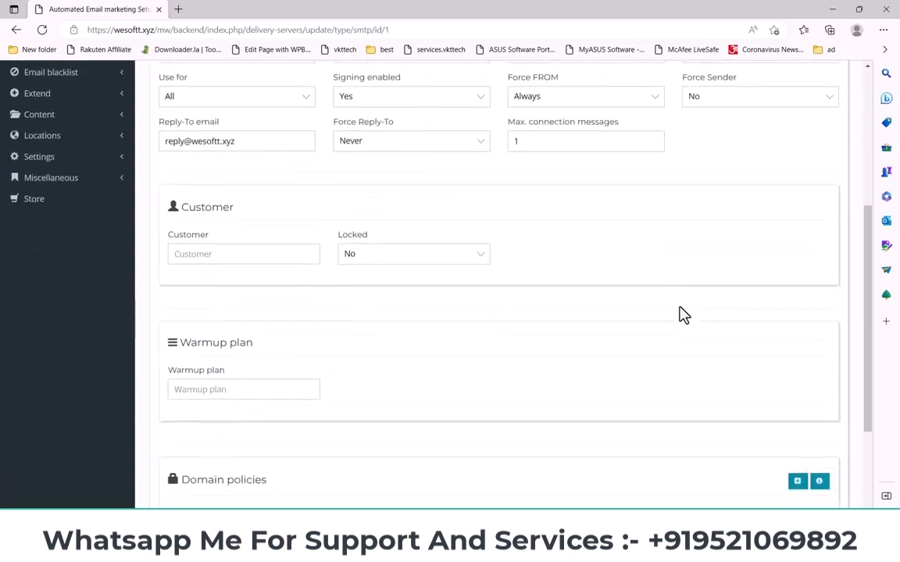
drag(177, 349, 261, 349)
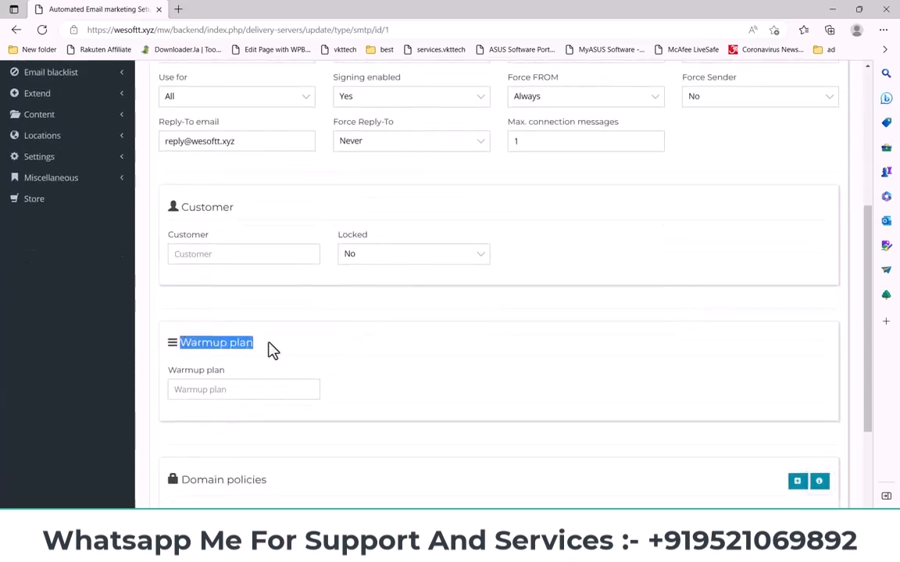
click(236, 396)
Look up the warmup plan's name in the plans list in a separate browser tab
scroll(48, 226, up, 3)
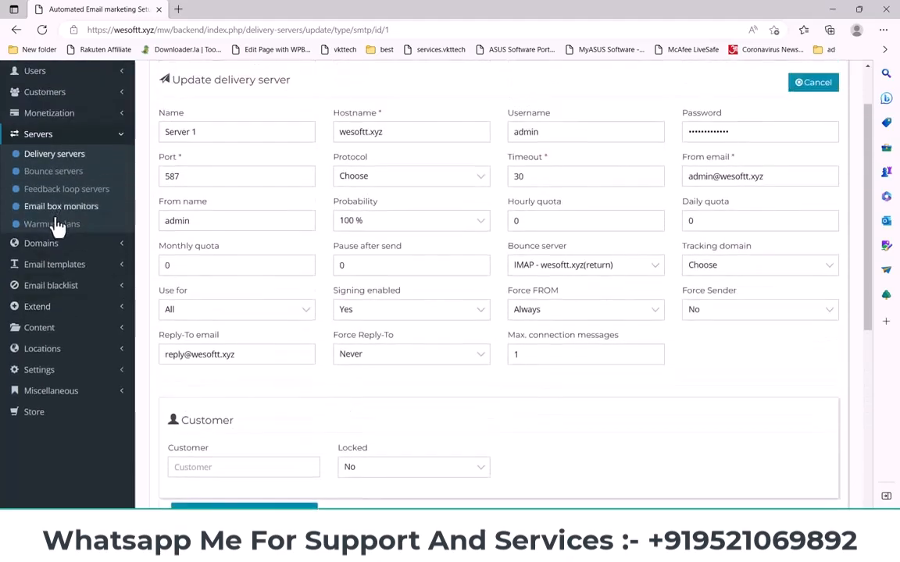
ctrl+click(55, 225)
click(205, 9)
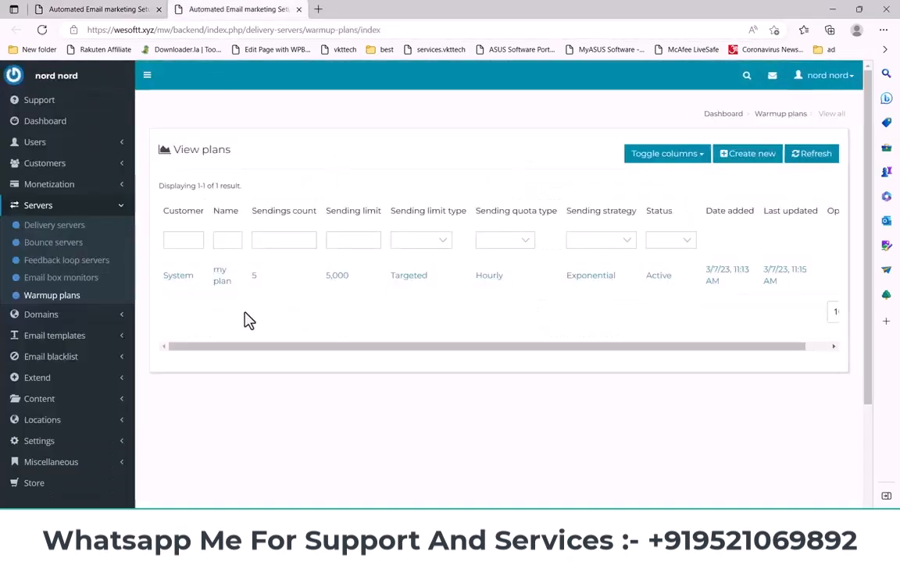
drag(210, 273, 231, 283)
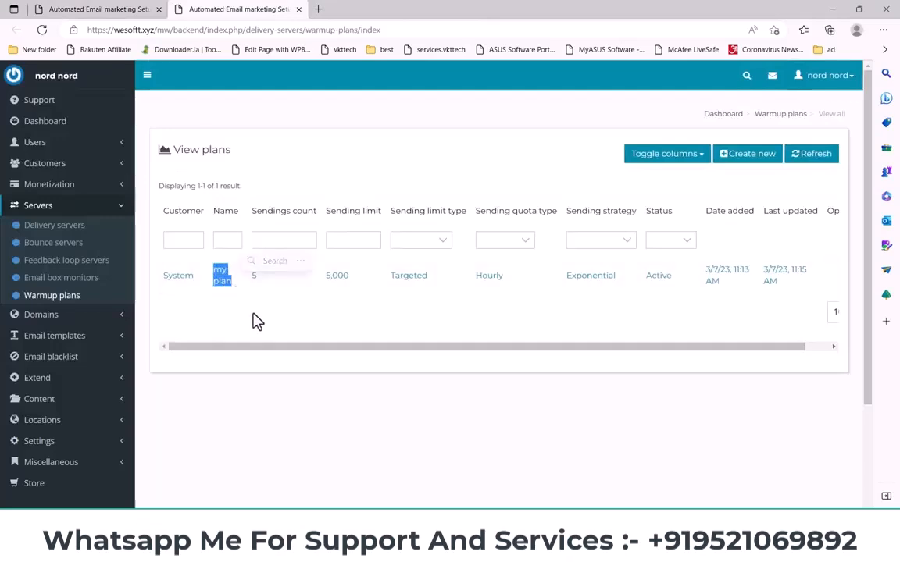
Return to the delivery server form and attach the warmup plan "my plan (System)" to Server 1
click(117, 9)
scroll(253, 403, down, 5)
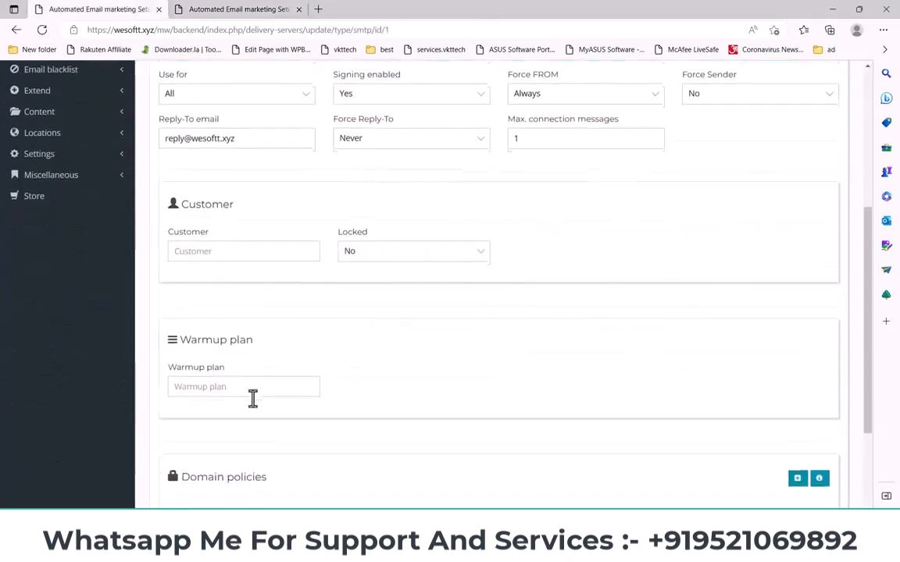
click(234, 251)
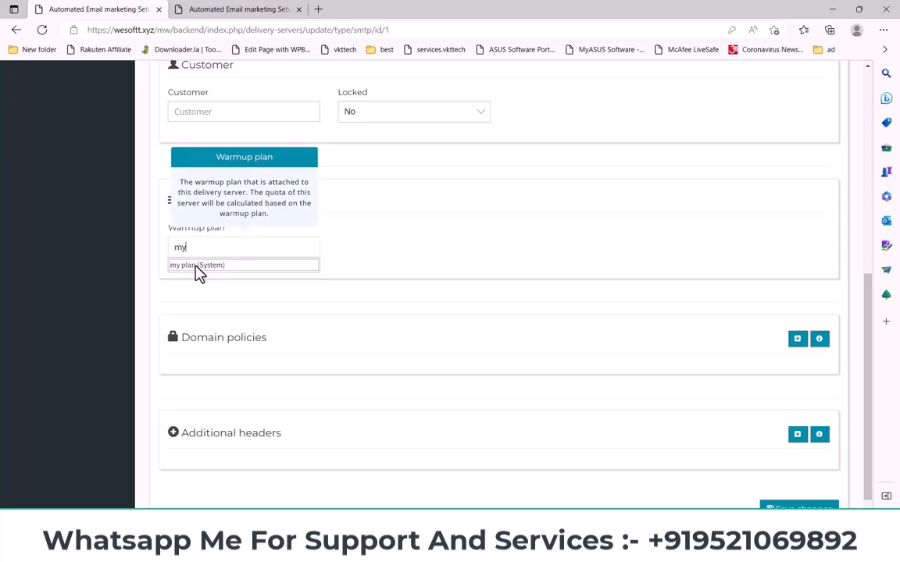
click(199, 266)
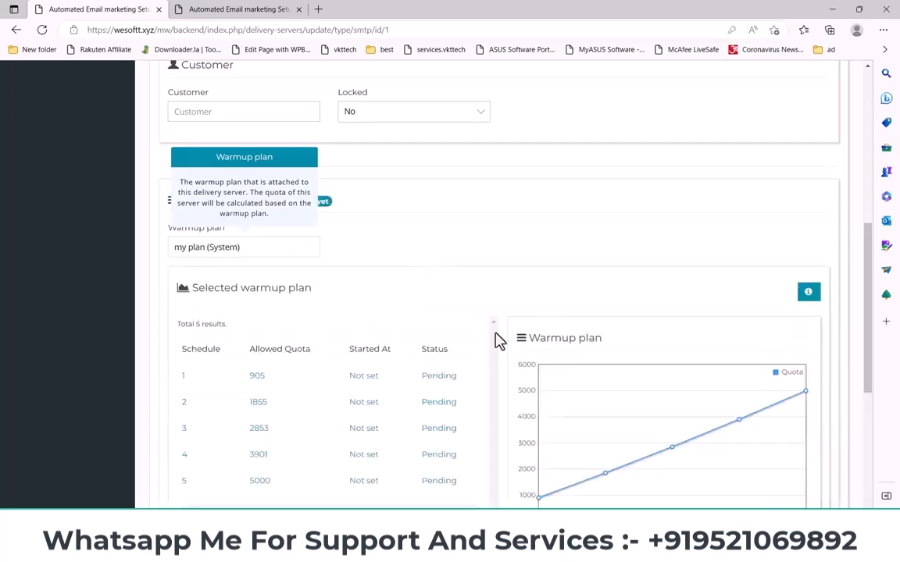
Examine the attached plan's schedule, allowed quotas, statuses and chart, along with the server's hourly, daily and monthly quota fields
scroll(500, 342, down, 3)
scroll(482, 353, up, 3)
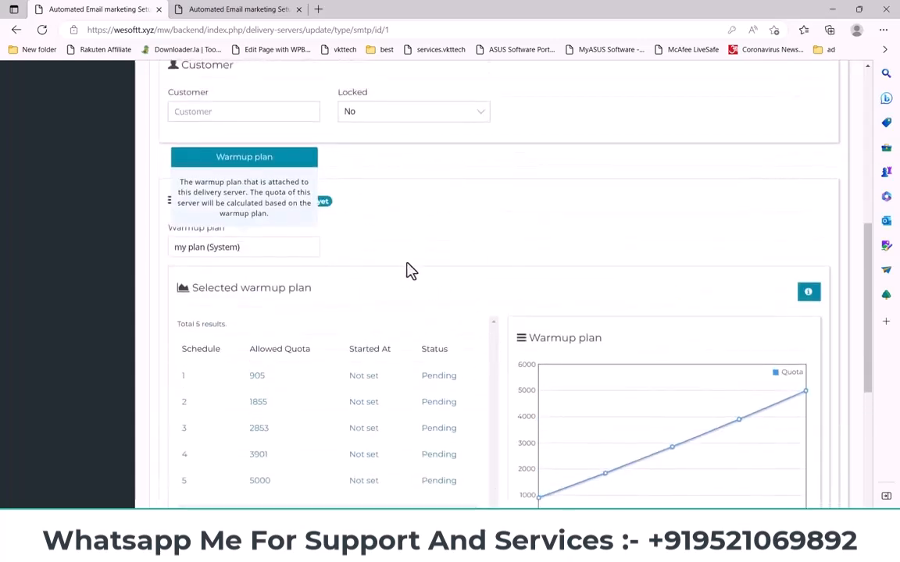
scroll(596, 312, down, 5)
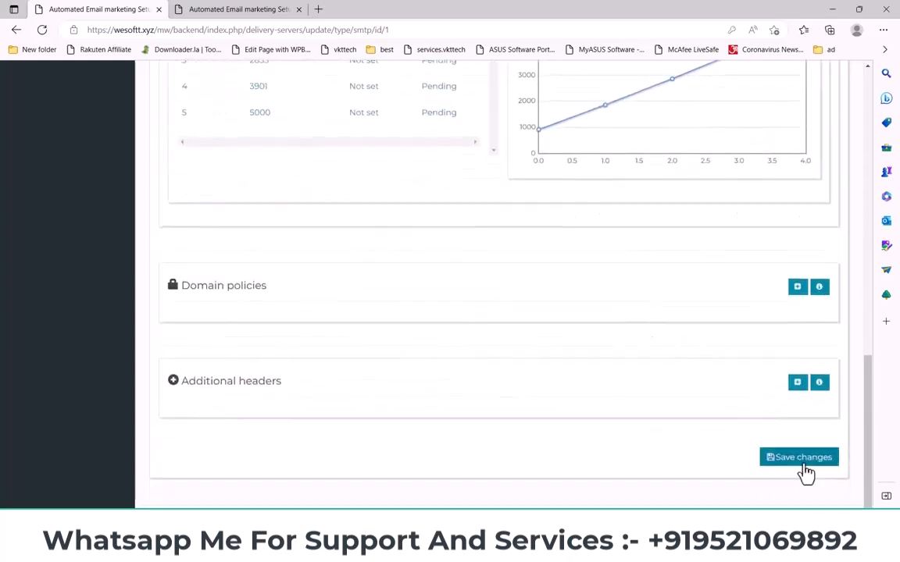
scroll(524, 375, up, 3)
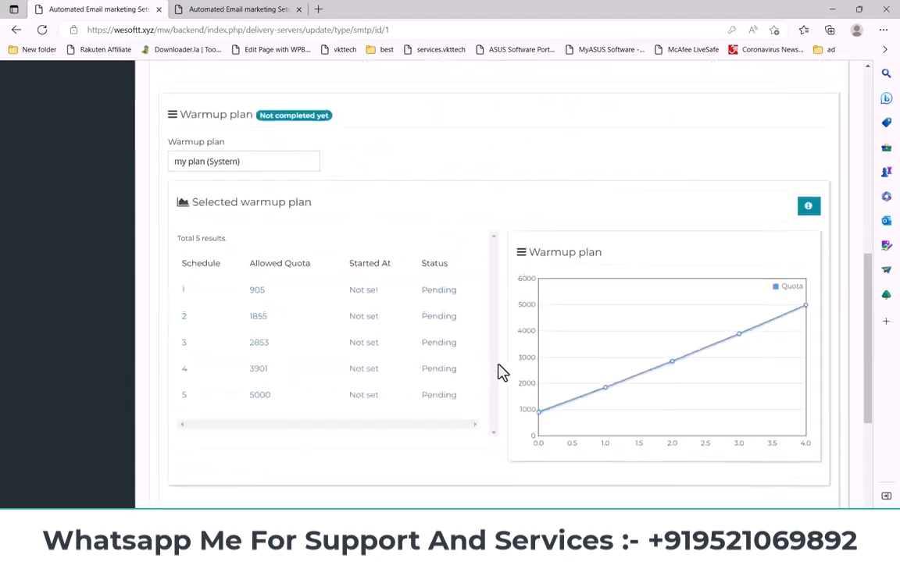
scroll(500, 372, up, 5)
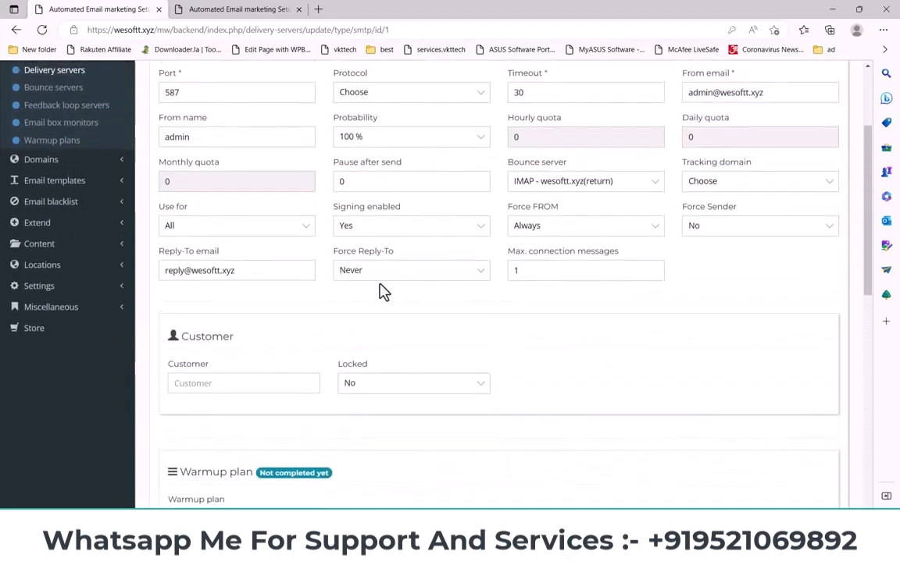
scroll(500, 370, down, 1)
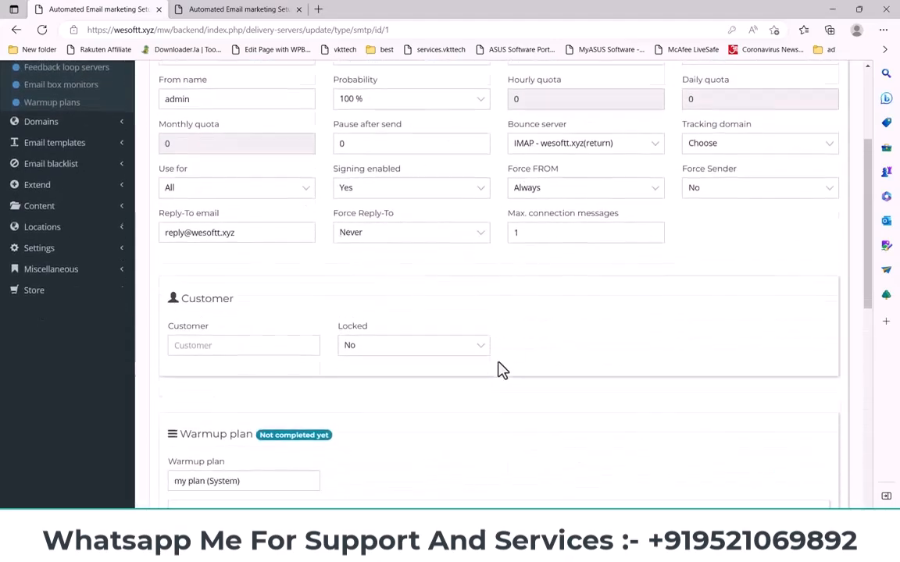
scroll(500, 370, down, 5)
drag(233, 222, 437, 326)
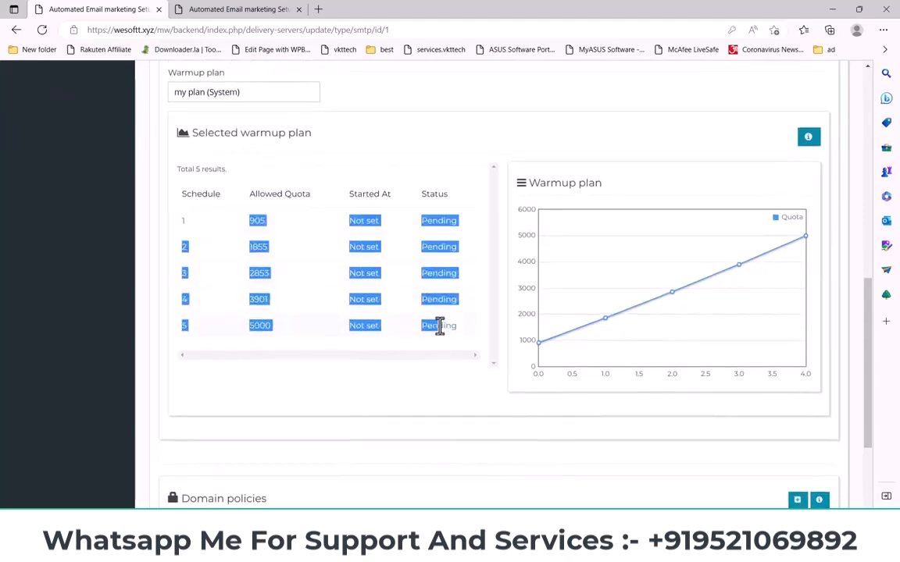
scroll(471, 408, up, 3)
scroll(472, 396, up, 5)
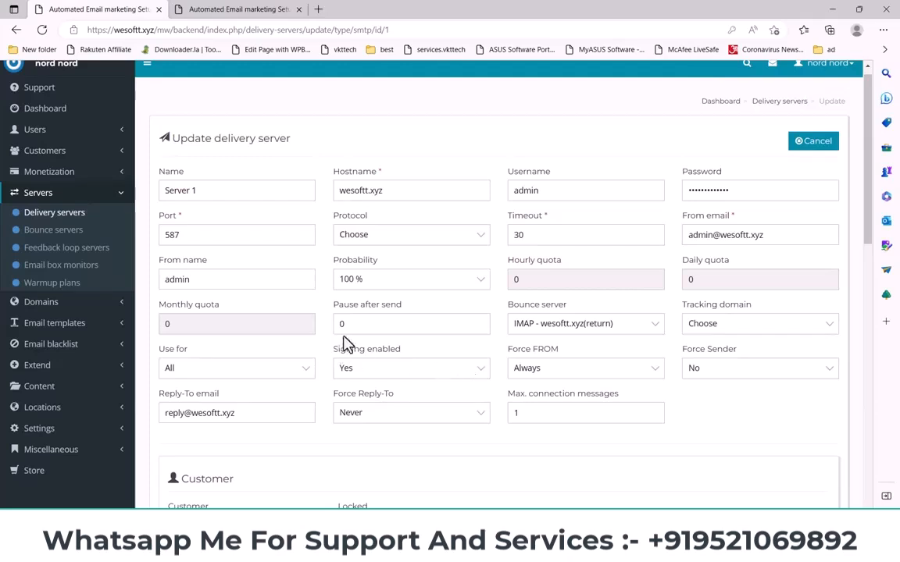
Read the explanation of the delivery server's Pause after send setting
drag(401, 323, 442, 315)
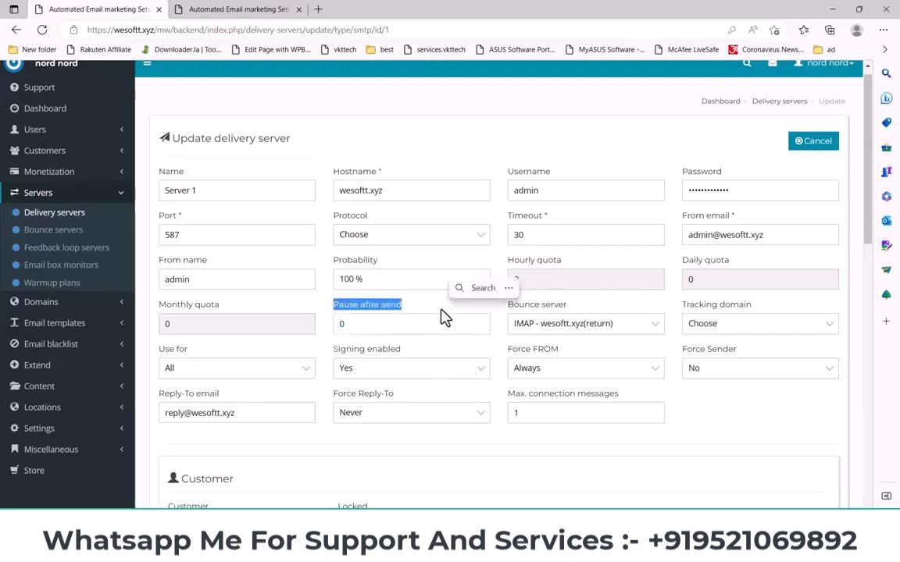
click(399, 324)
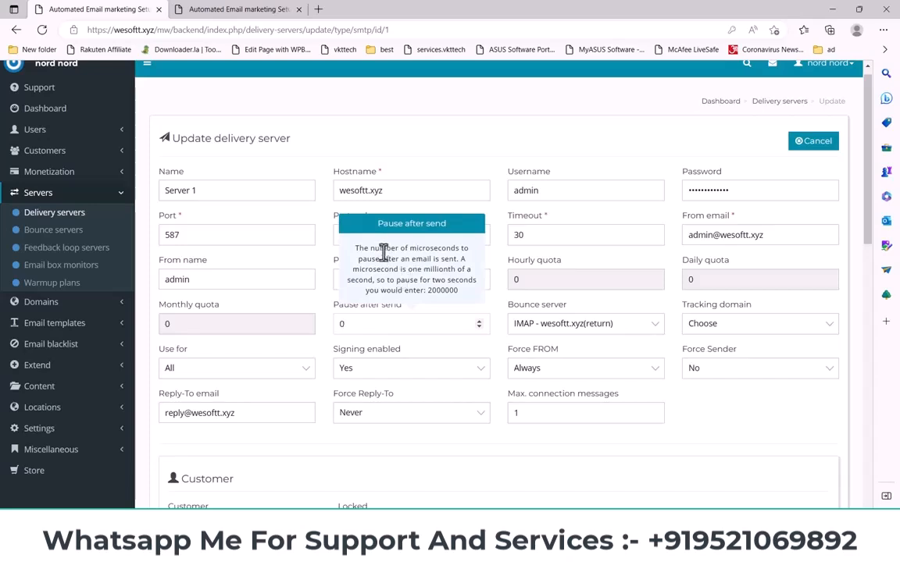
click(419, 246)
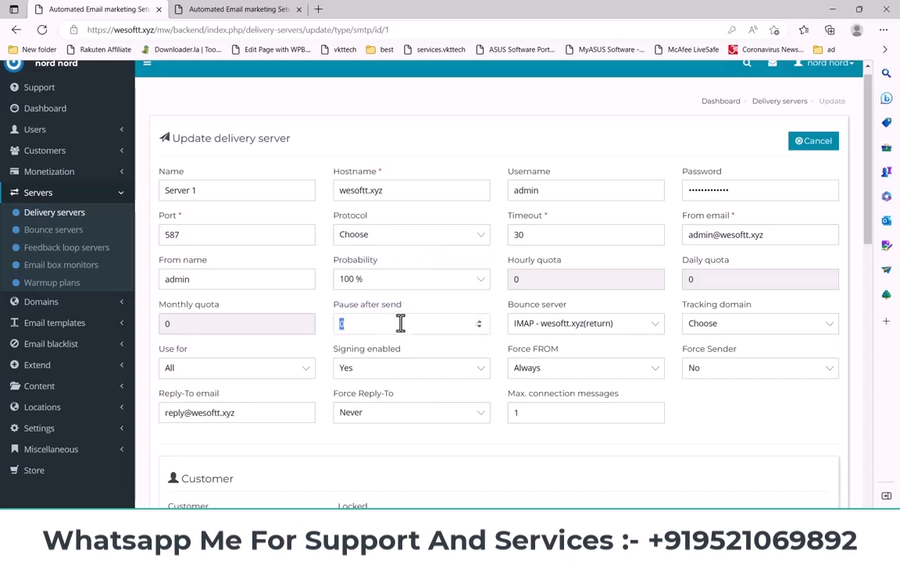
drag(330, 304, 319, 323)
Review the whole delivery server form, from its sending settings through the attached warmup plan to the additional headers
scroll(432, 391, down, 3)
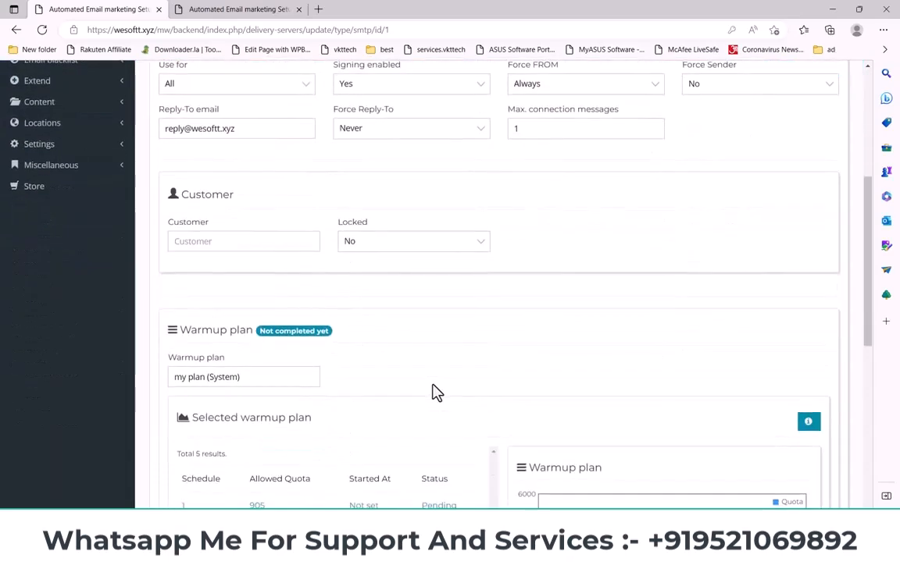
scroll(432, 391, up, 3)
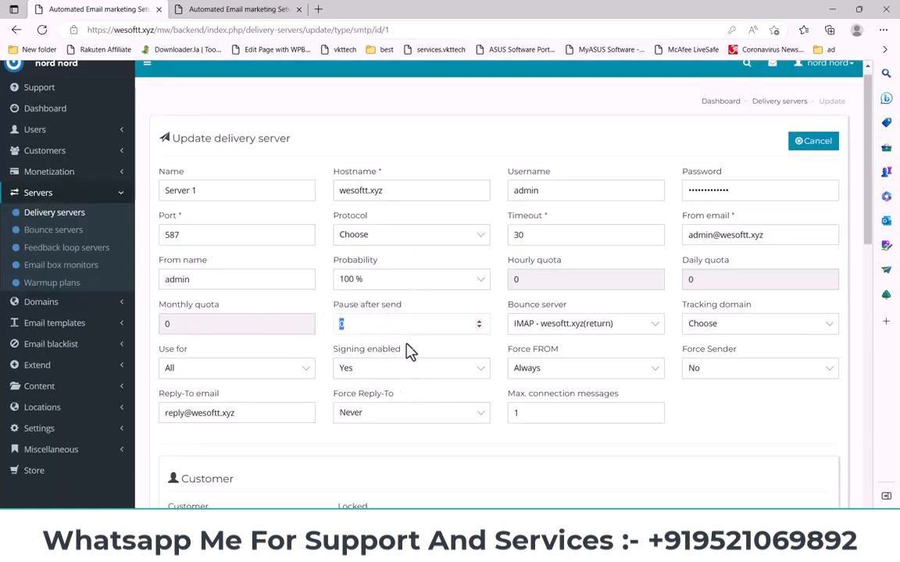
scroll(460, 342, down, 10)
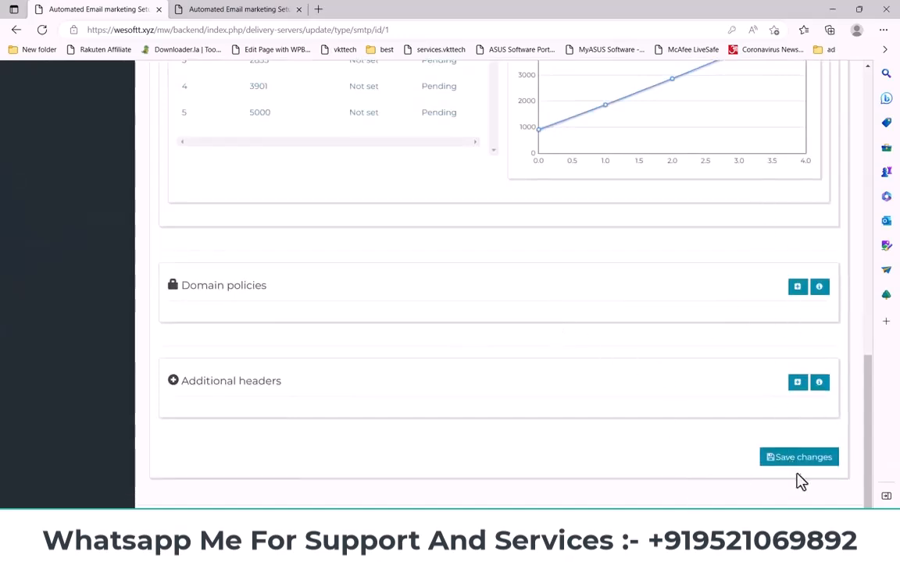
scroll(438, 418, up, 6)
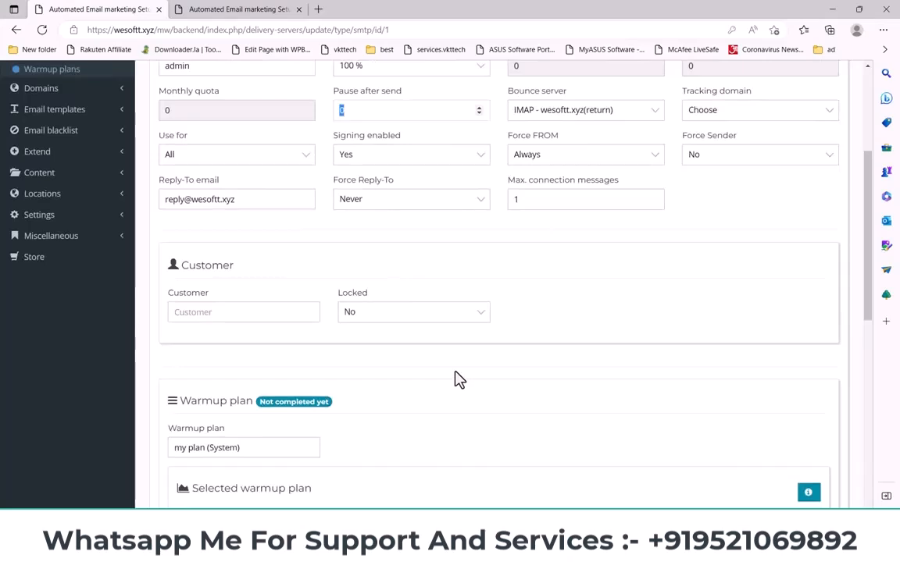
scroll(467, 382, up, 2)
scroll(466, 382, down, 3)
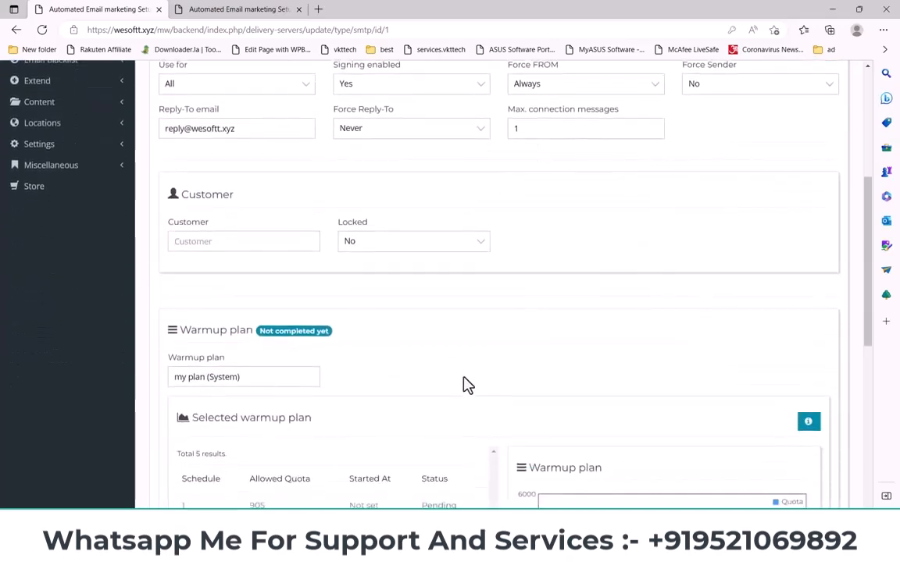
scroll(461, 382, up, 4)
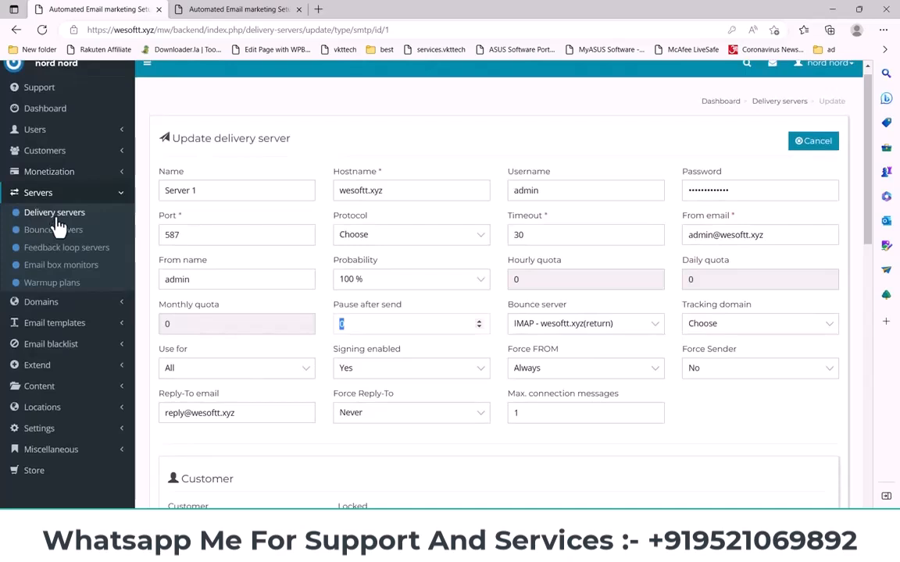
Switch to the YouTube channel's video list and find the tutorials on warming up an SMTP server and email automatically
click(203, 9)
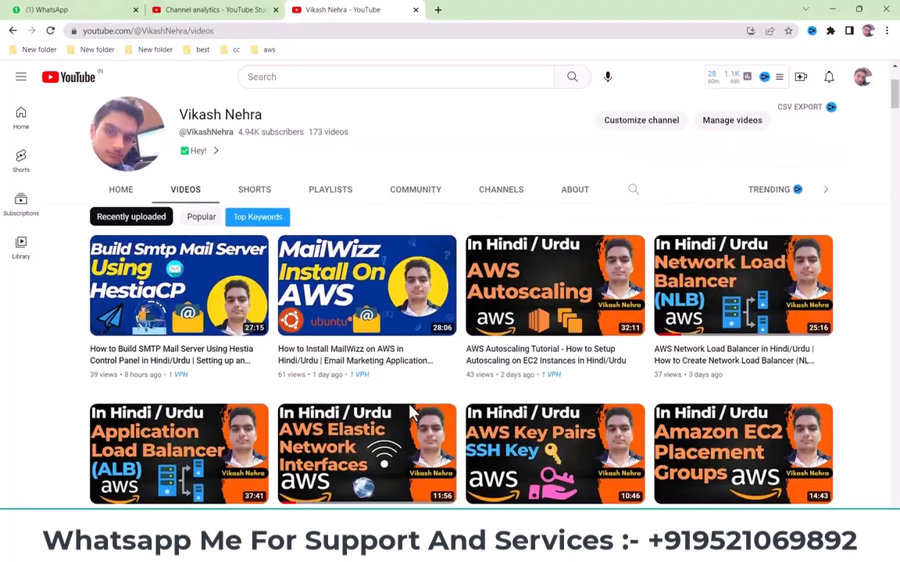
scroll(367, 362, down, 8)
scroll(409, 406, down, 15)
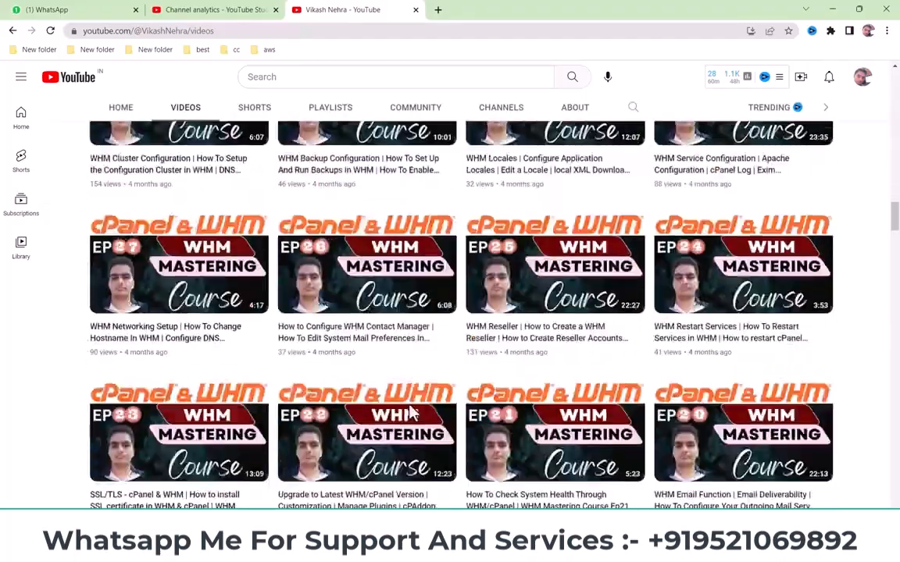
scroll(411, 414, down, 15)
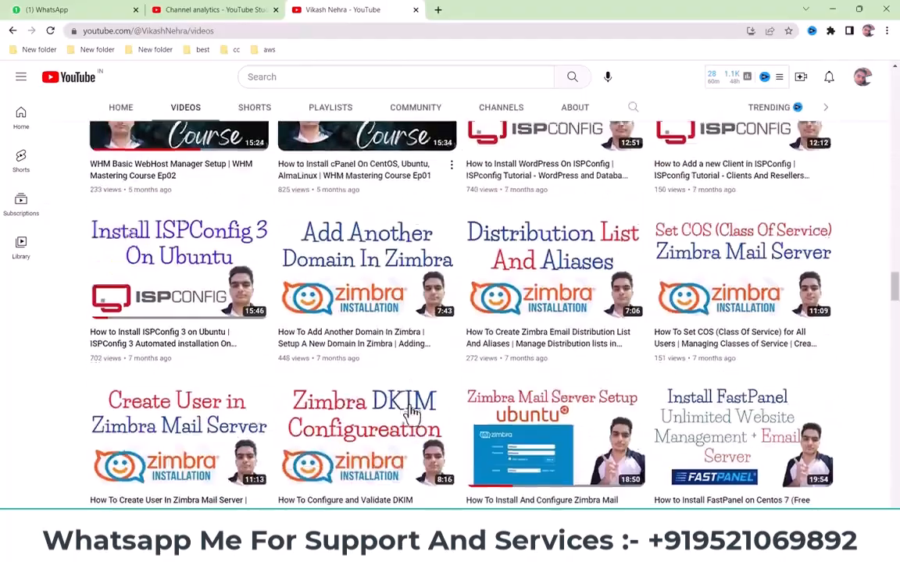
scroll(411, 414, down, 7)
scroll(412, 412, up, 3)
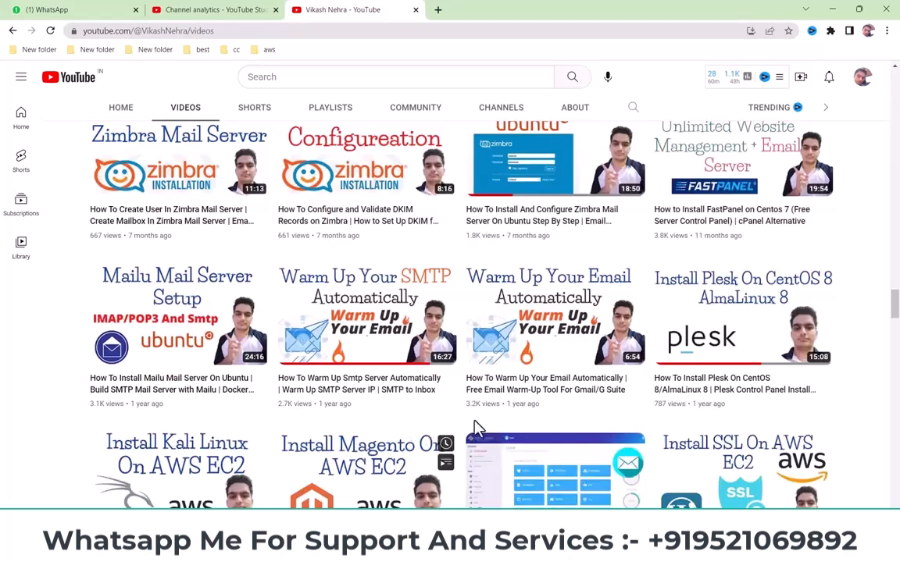
mouse_move(389, 400)
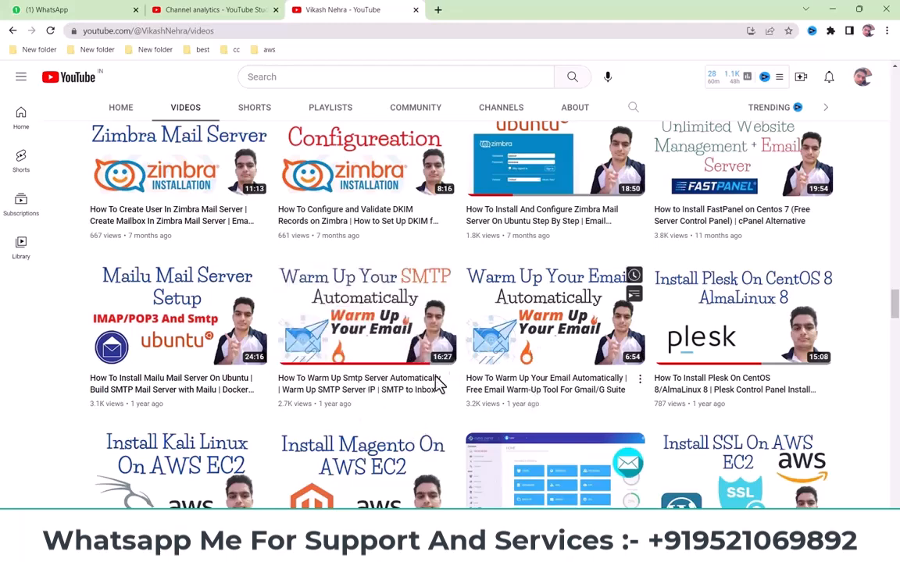
Find the Create IP Warm-Up Strategy tutorial among the channel's older videos
scroll(400, 412, down, 5)
scroll(400, 412, down, 2)
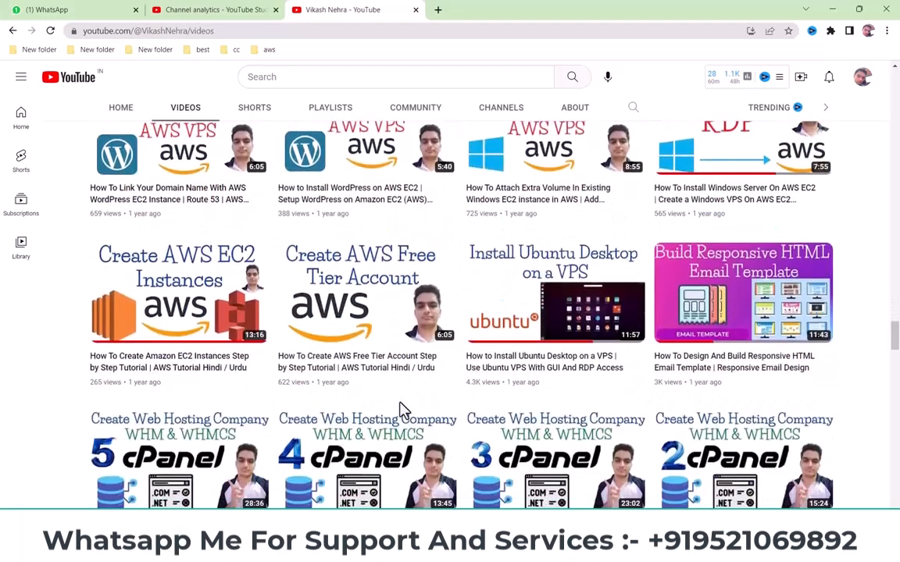
scroll(401, 412, down, 5)
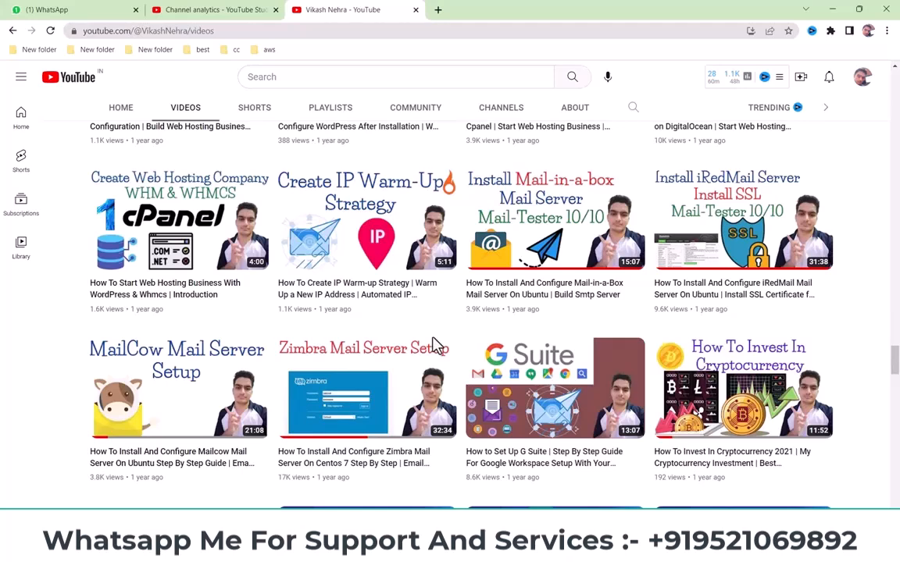
Switch to VktTech's ip-warm-up page and examine the IP Warm-up Scheduler's strategy options, e-mail list size and days settings
mouse_move(386, 549)
click(385, 521)
scroll(460, 275, up, 15)
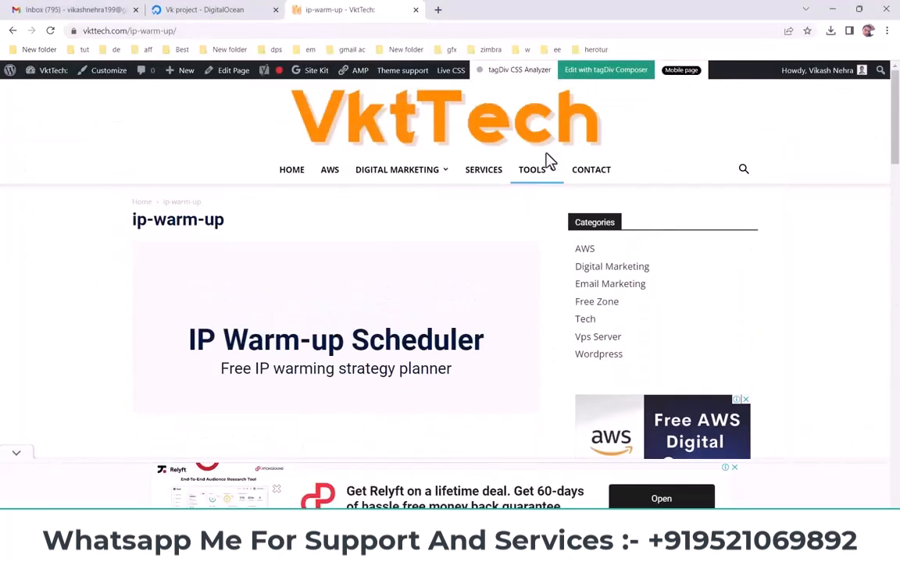
mouse_move(541, 185)
scroll(257, 340, down, 5)
click(355, 115)
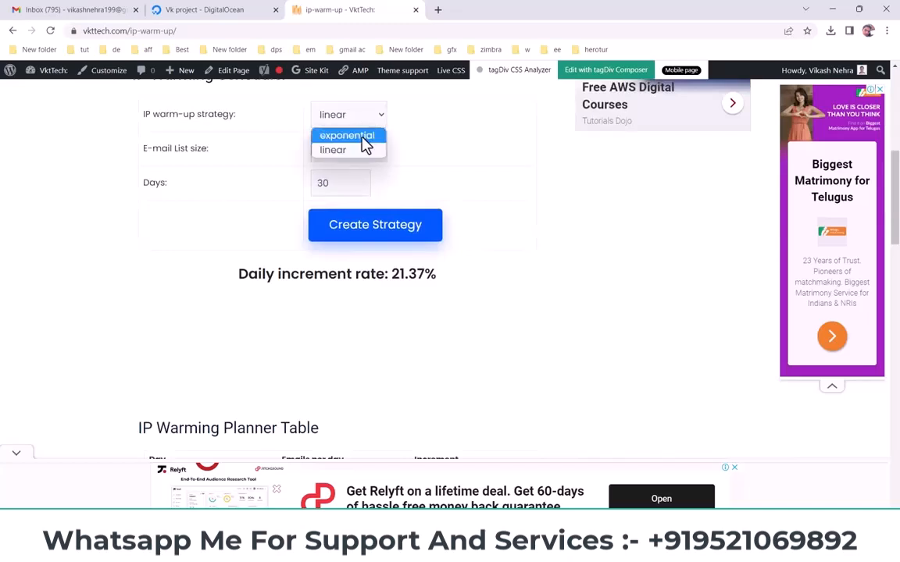
click(276, 176)
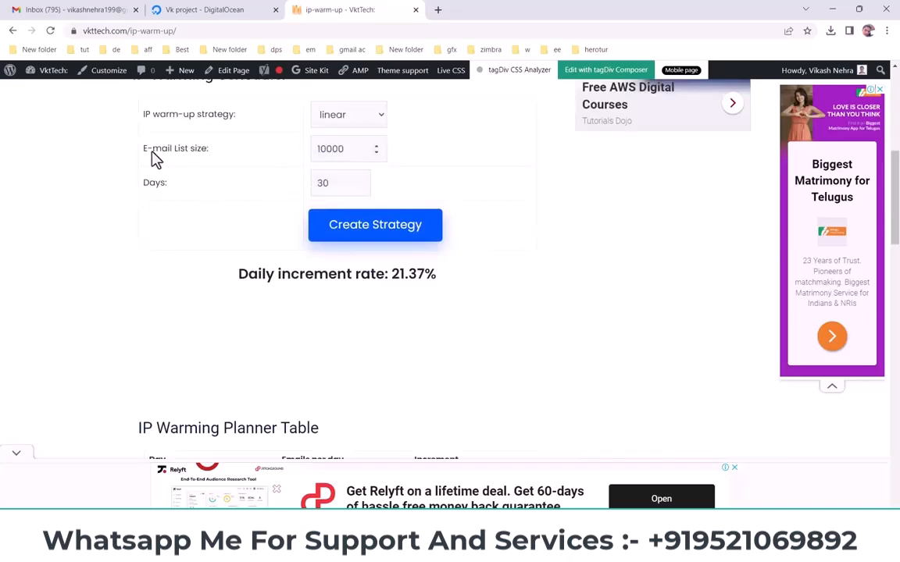
drag(344, 148, 232, 158)
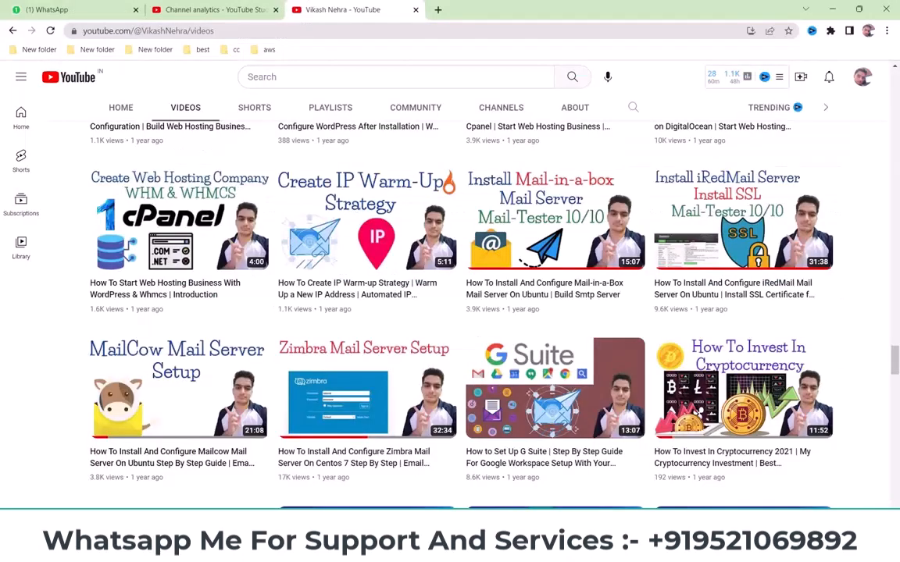
Return to the YouTube channel's video list and go back to its most recent uploads
scroll(401, 372, up, 10)
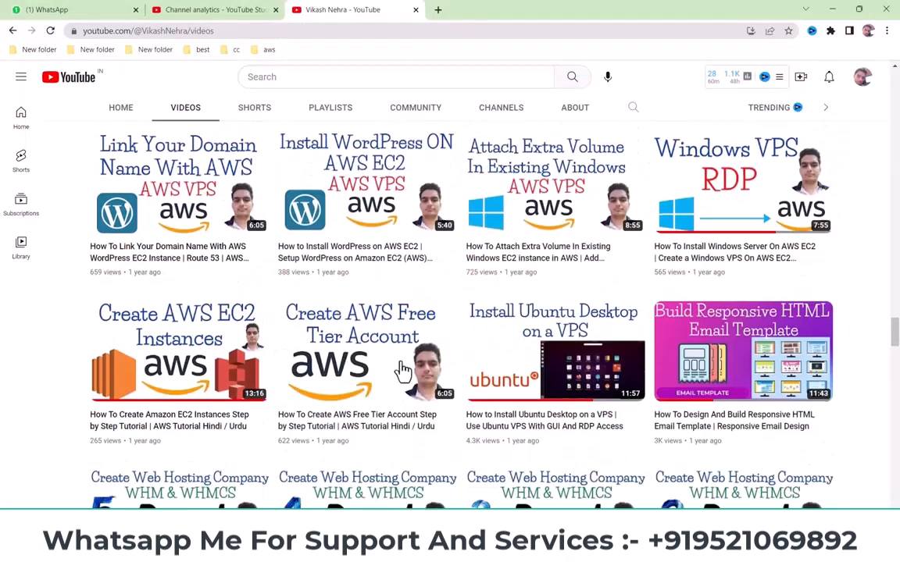
drag(898, 321, 898, 100)
scroll(266, 144, up, 2)
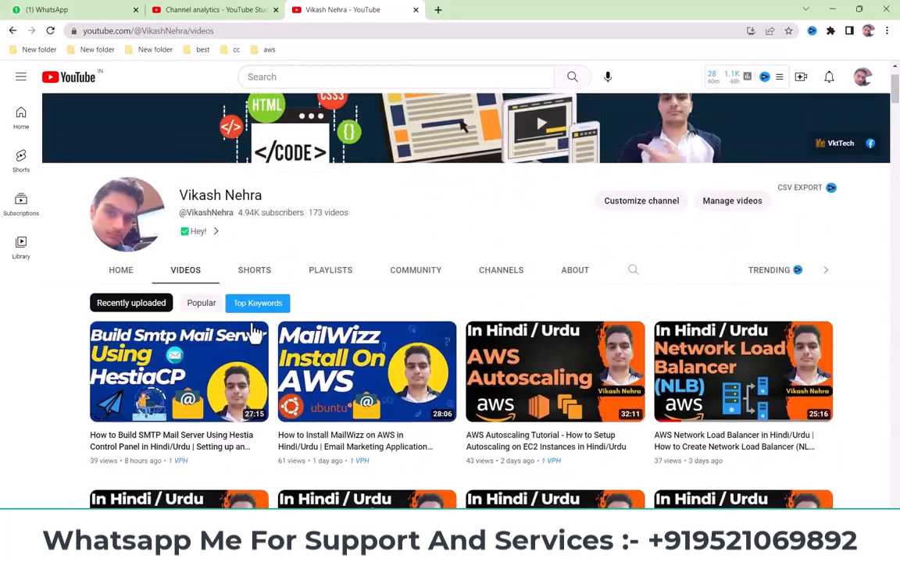